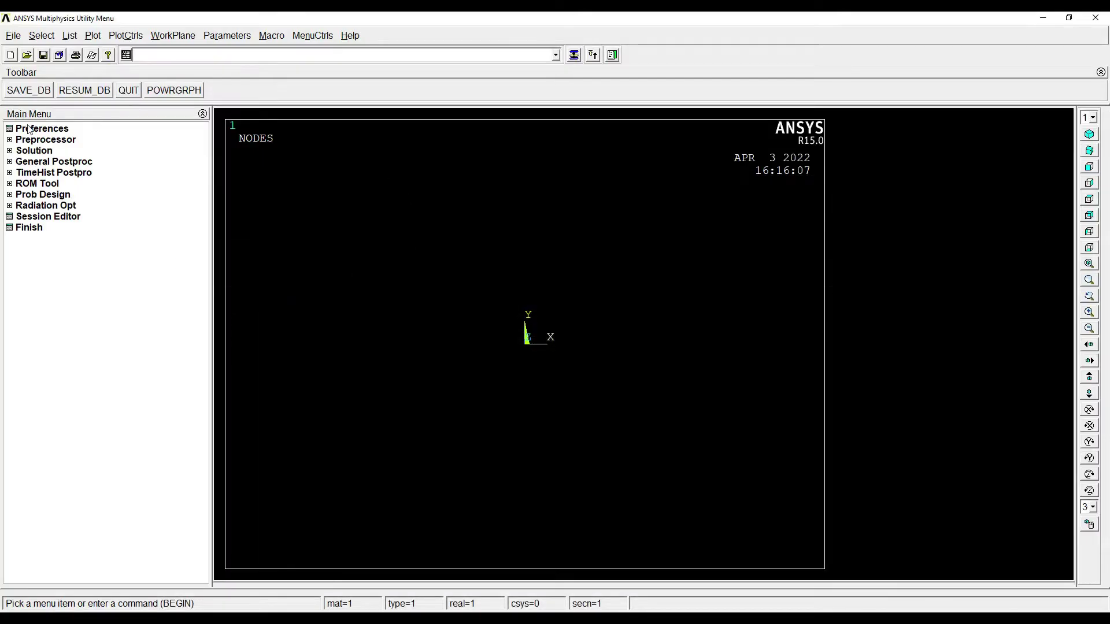
# Set the discipline preferences to Structural with the h-Method.
pyautogui.click(41, 128)
pyautogui.click(557, 250)
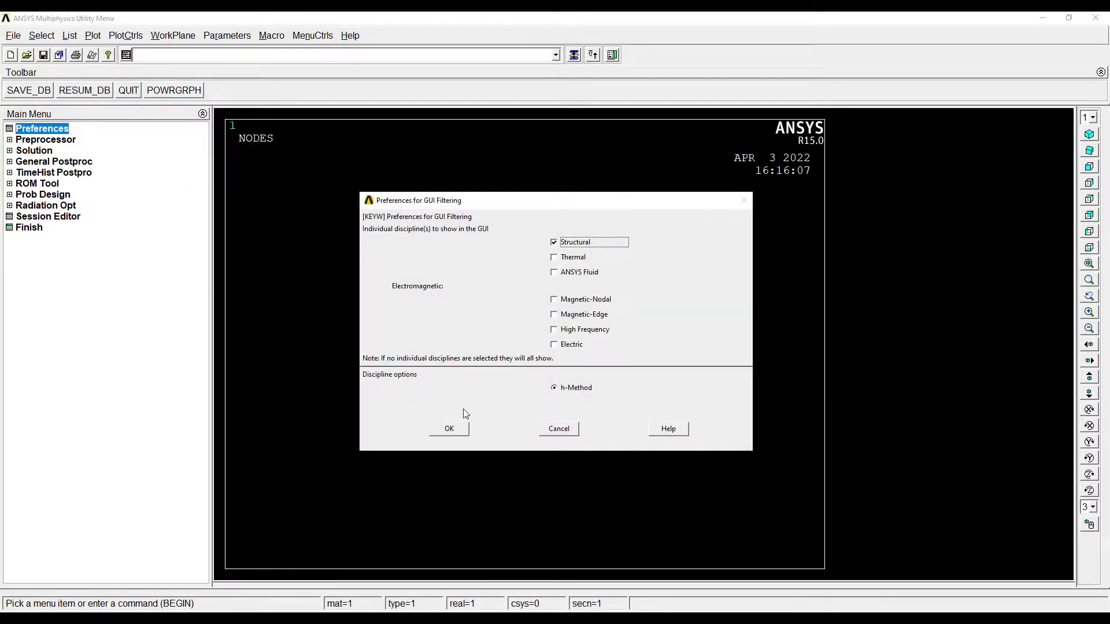
pyautogui.click(449, 428)
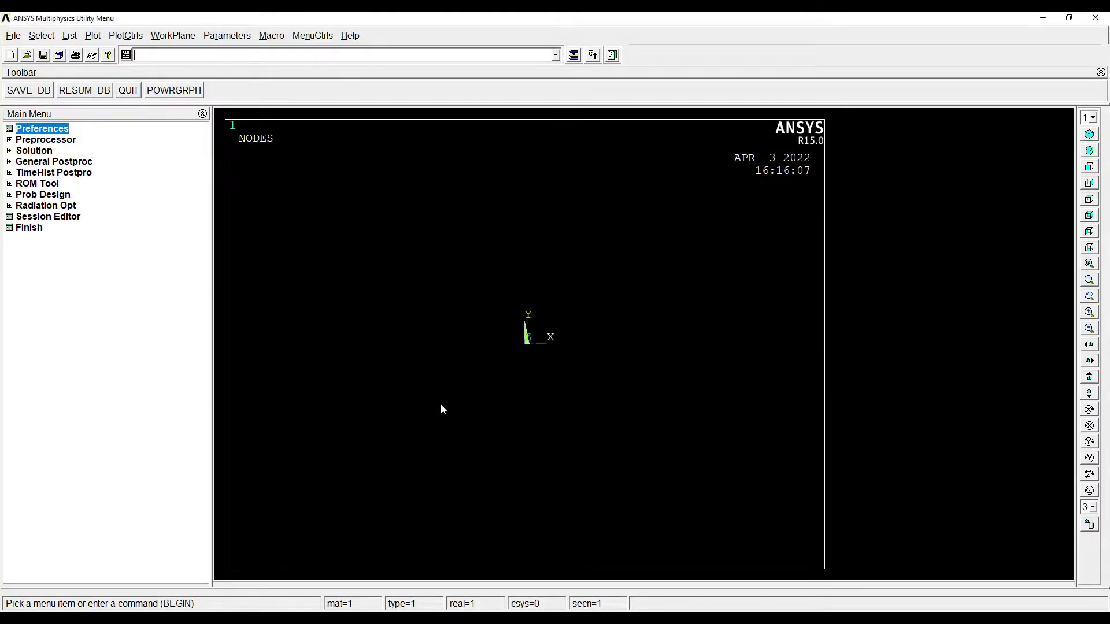
# Define element type 1 as the 2-node structural beam BEAM188.
pyautogui.click(46, 140)
pyautogui.click(56, 151)
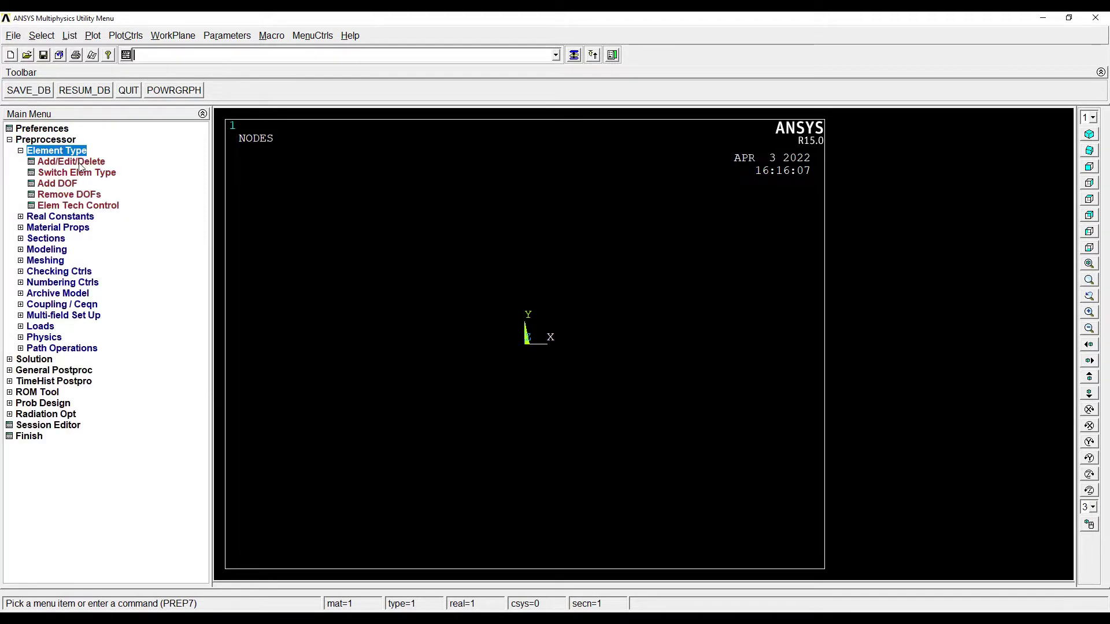
pyautogui.click(82, 161)
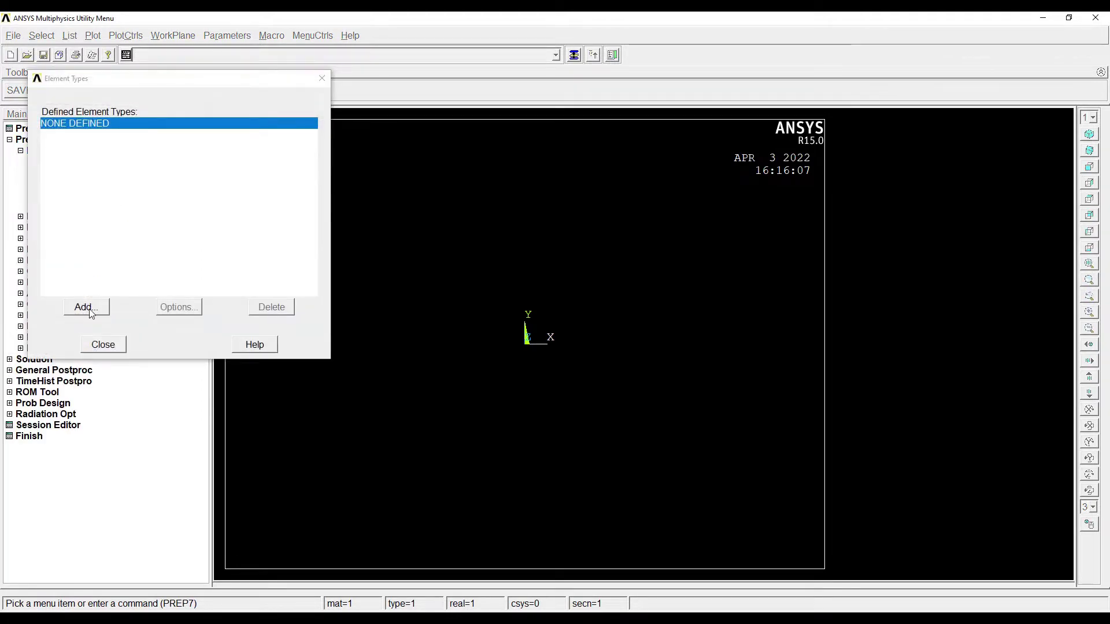
pyautogui.click(87, 307)
pyautogui.click(595, 297)
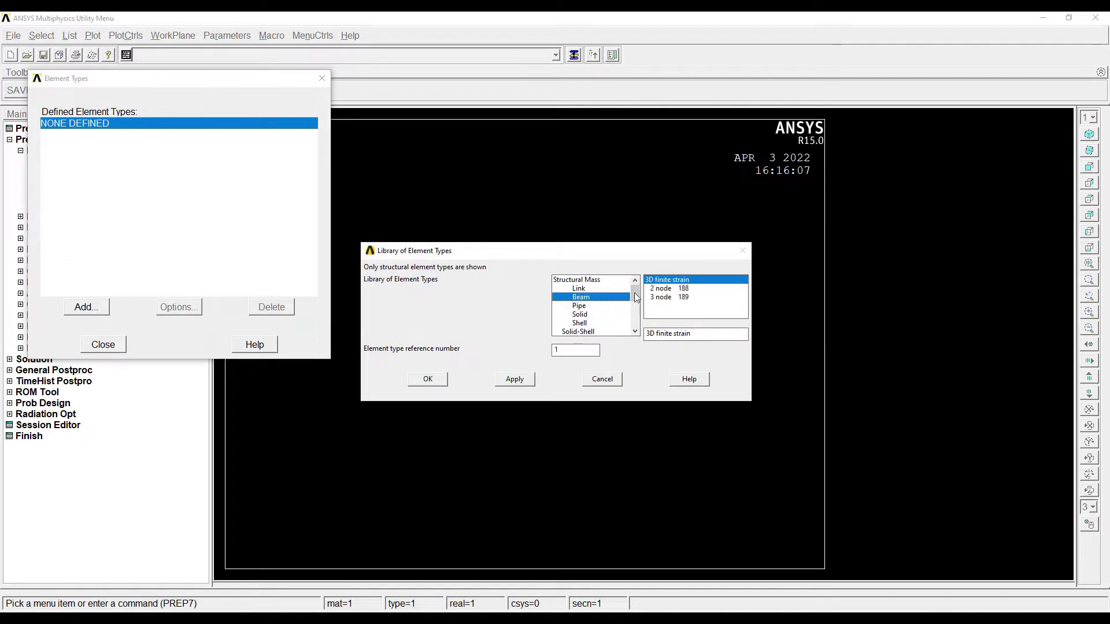
pyautogui.click(421, 381)
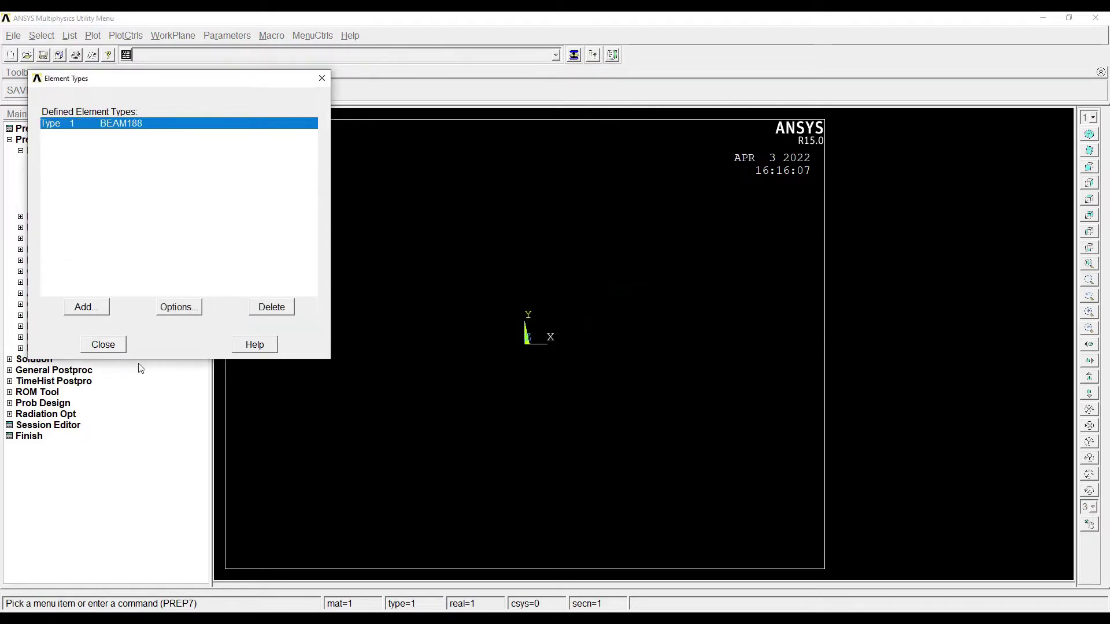
pyautogui.click(105, 346)
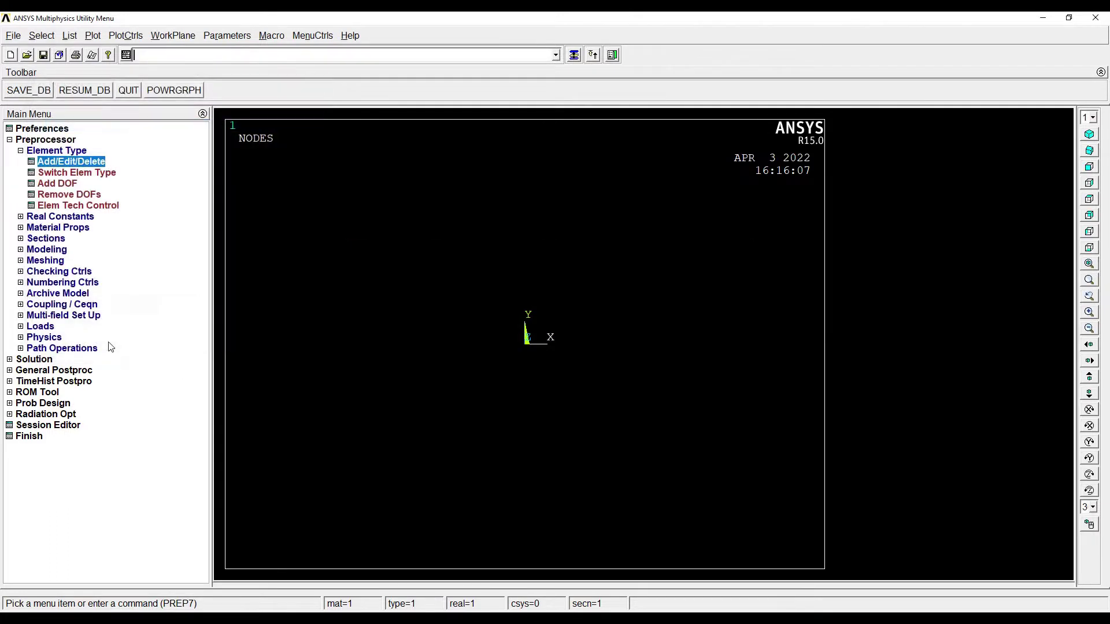
# Define a linear elastic isotropic model for material 1 with EX 2e5 and PRXY 0.3.
pyautogui.click(77, 228)
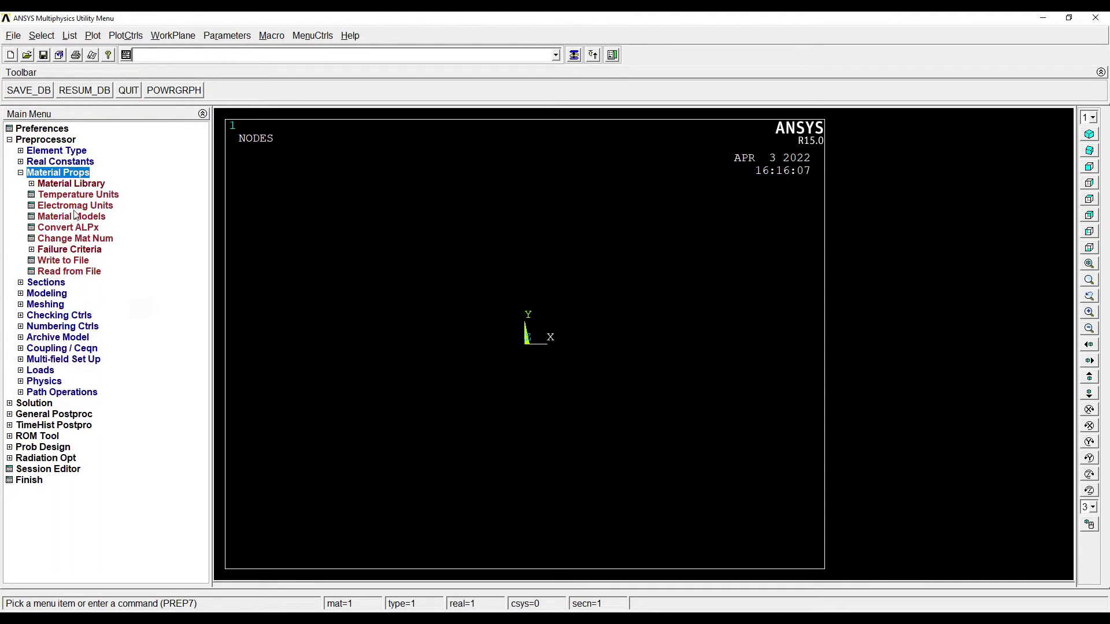
pyautogui.click(80, 216)
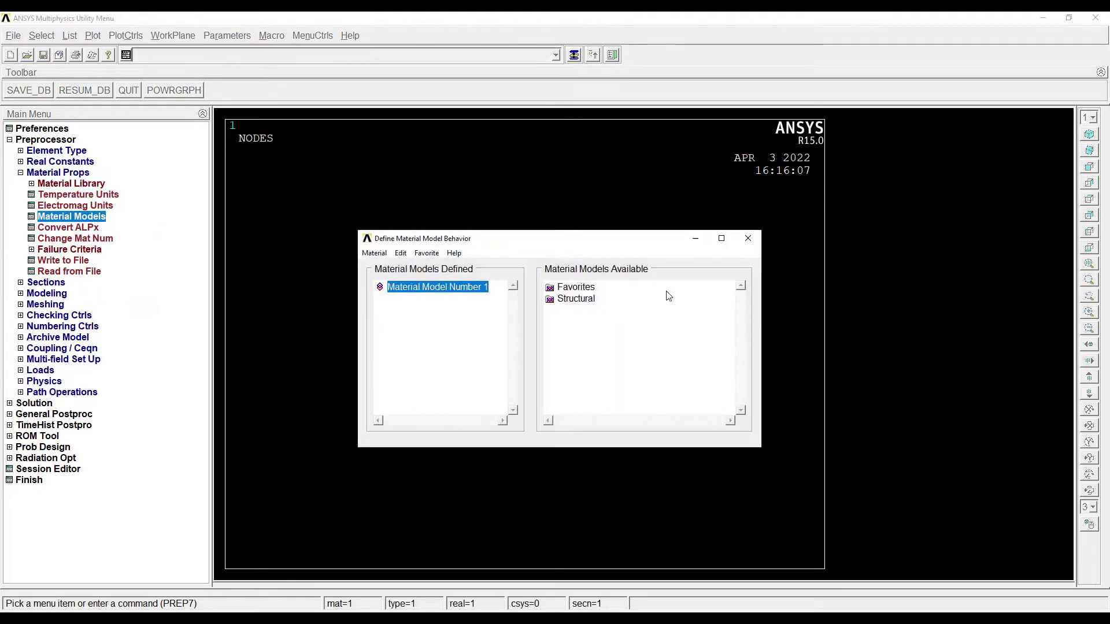
pyautogui.doubleClick(575, 298)
pyautogui.doubleClick(587, 311)
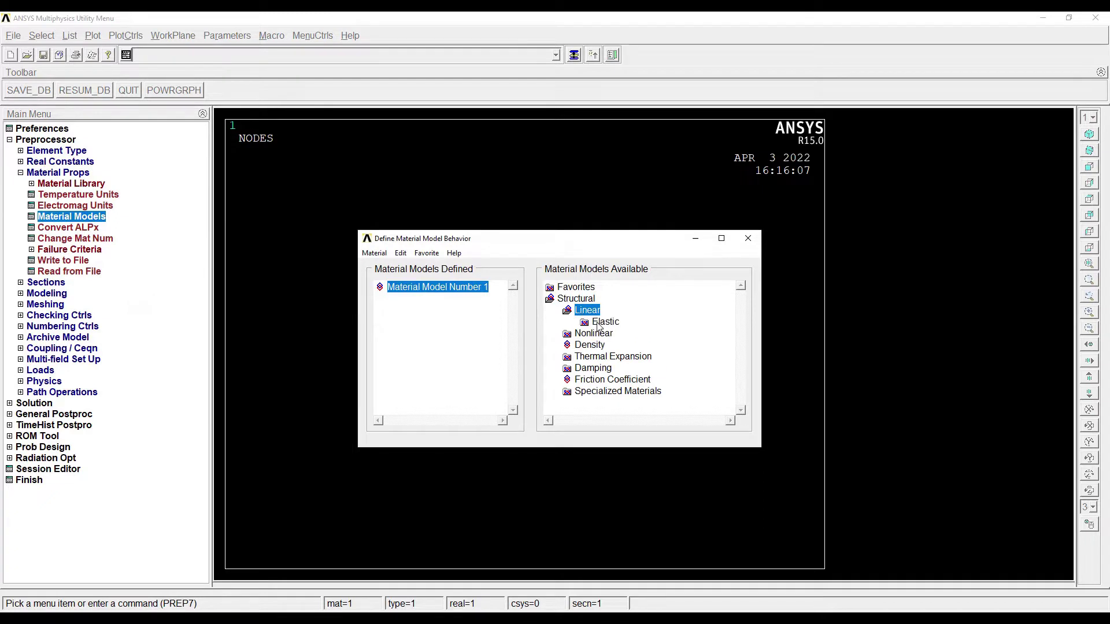
pyautogui.doubleClick(601, 322)
pyautogui.doubleClick(625, 334)
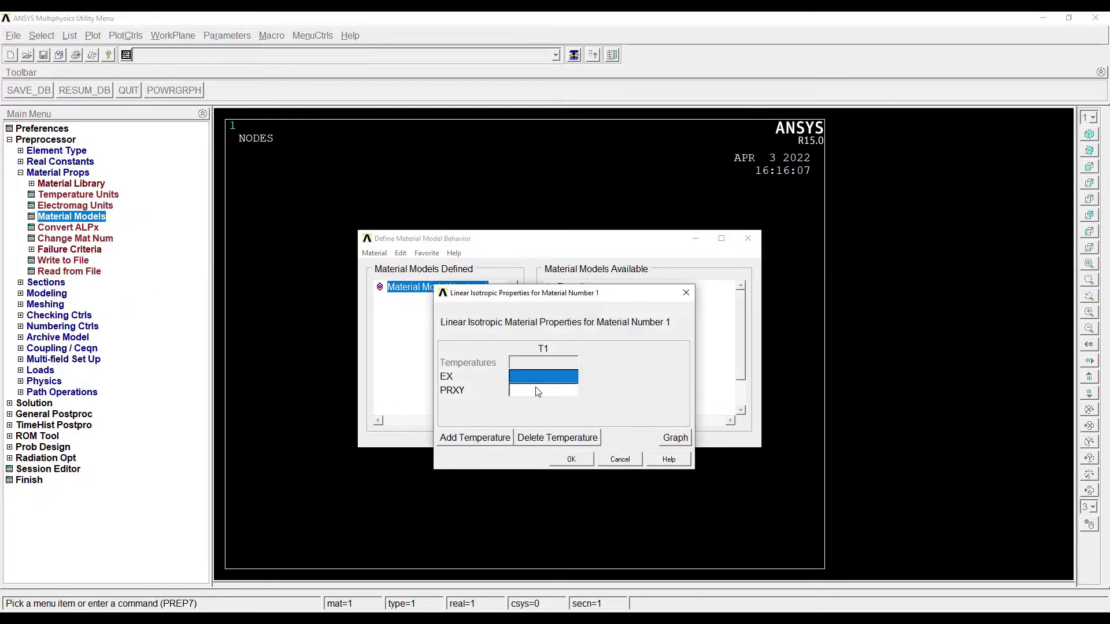
pyautogui.write('2')
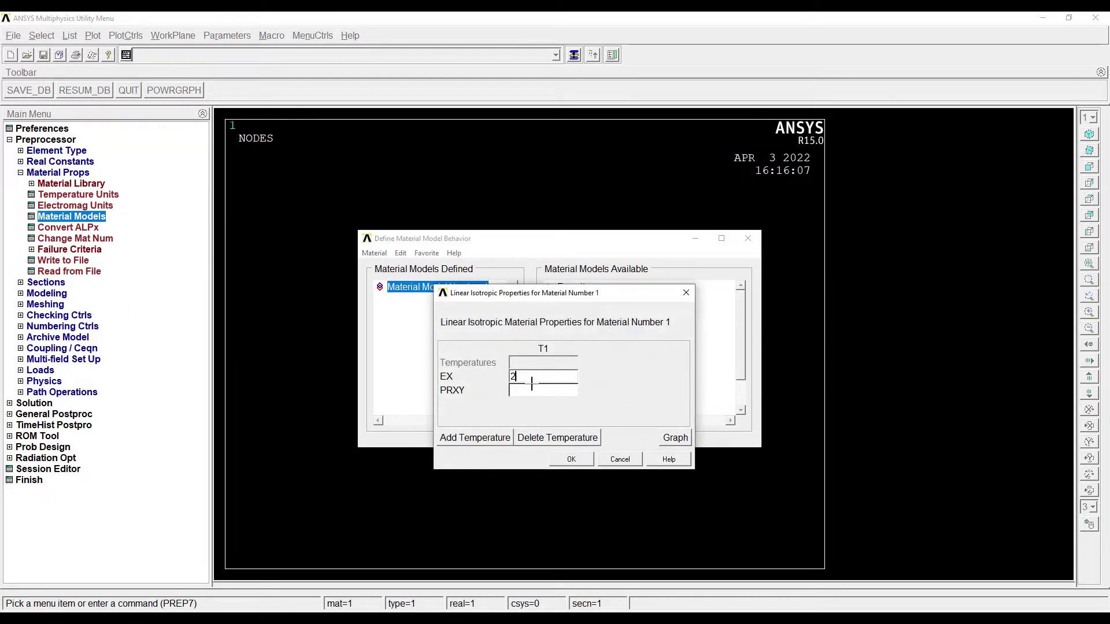
pyautogui.write('e5')
pyautogui.press('Tab')
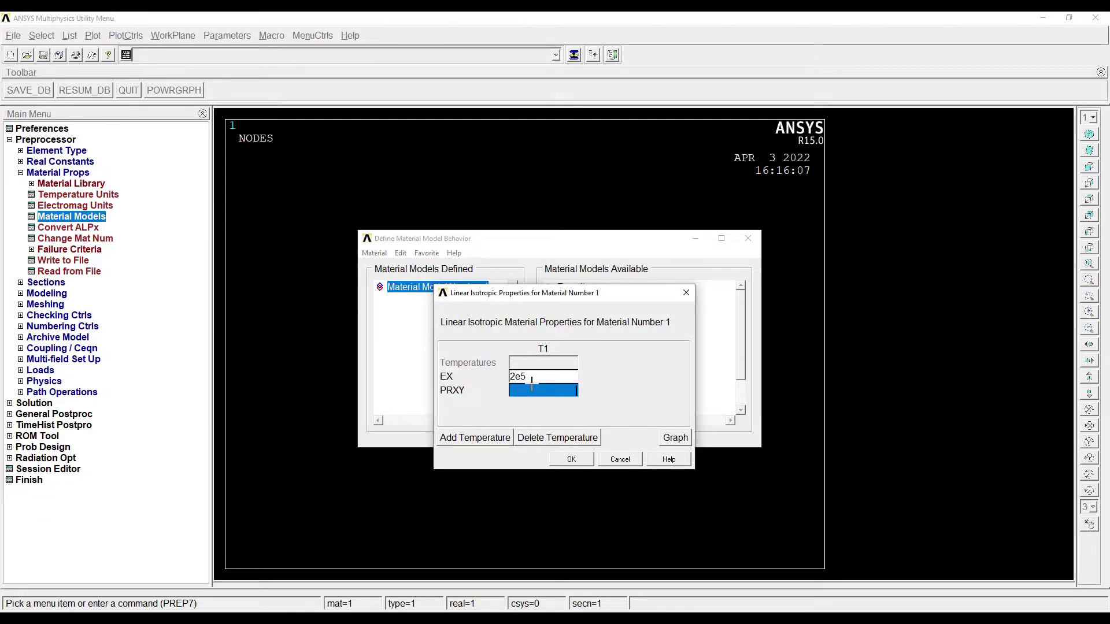
pyautogui.write('0.3')
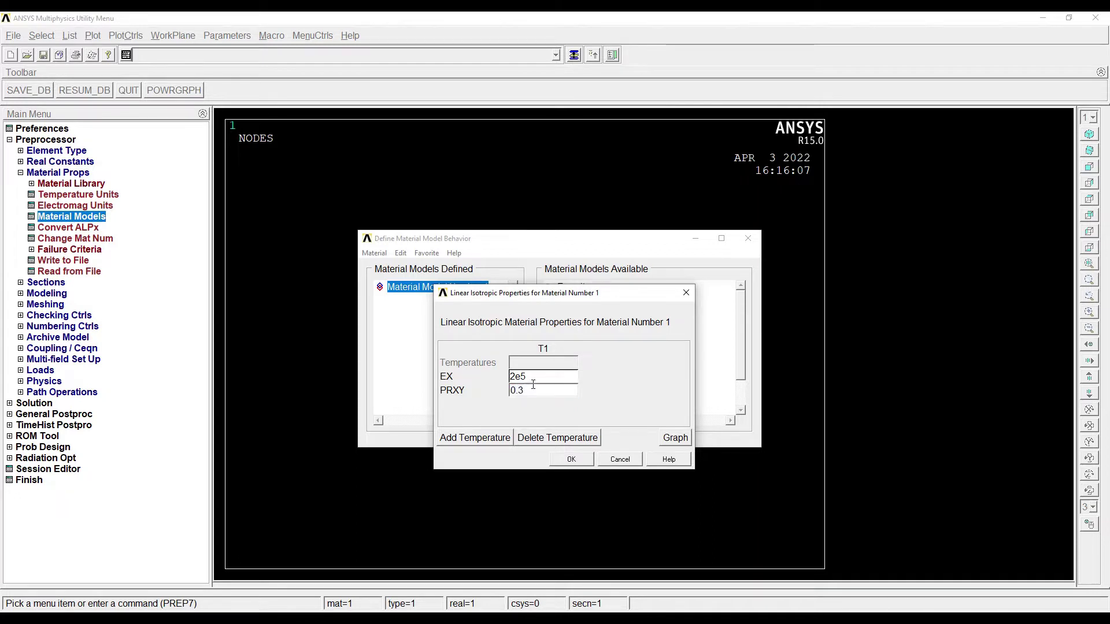
pyautogui.click(571, 459)
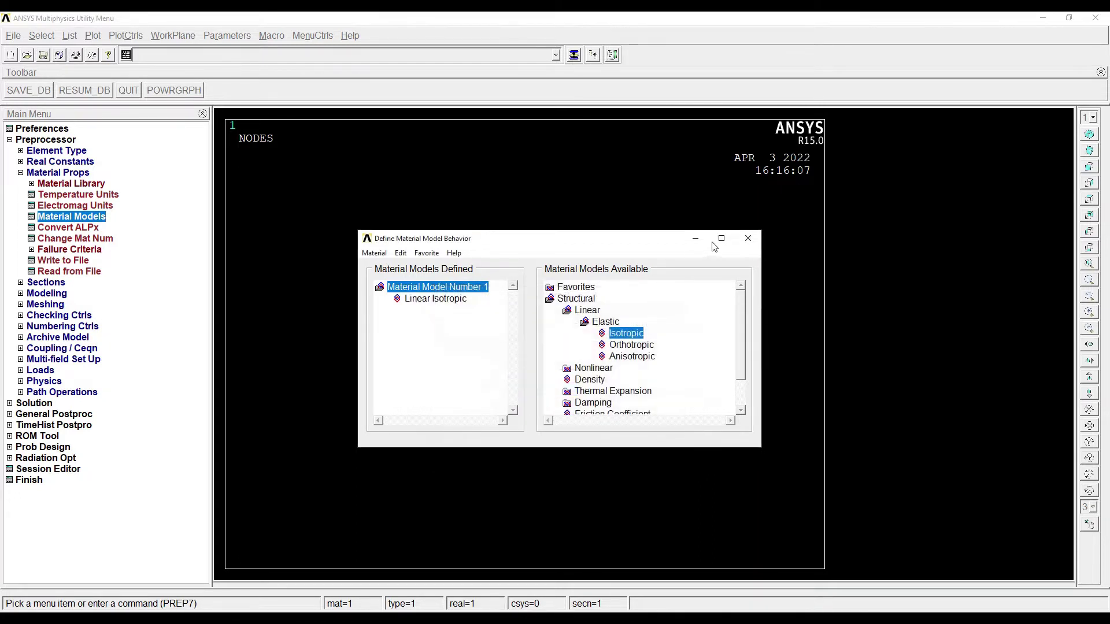
pyautogui.click(748, 238)
# Define a common beam section with ID 1, a rectangular sub-type and a width B of 20.
pyautogui.click(58, 283)
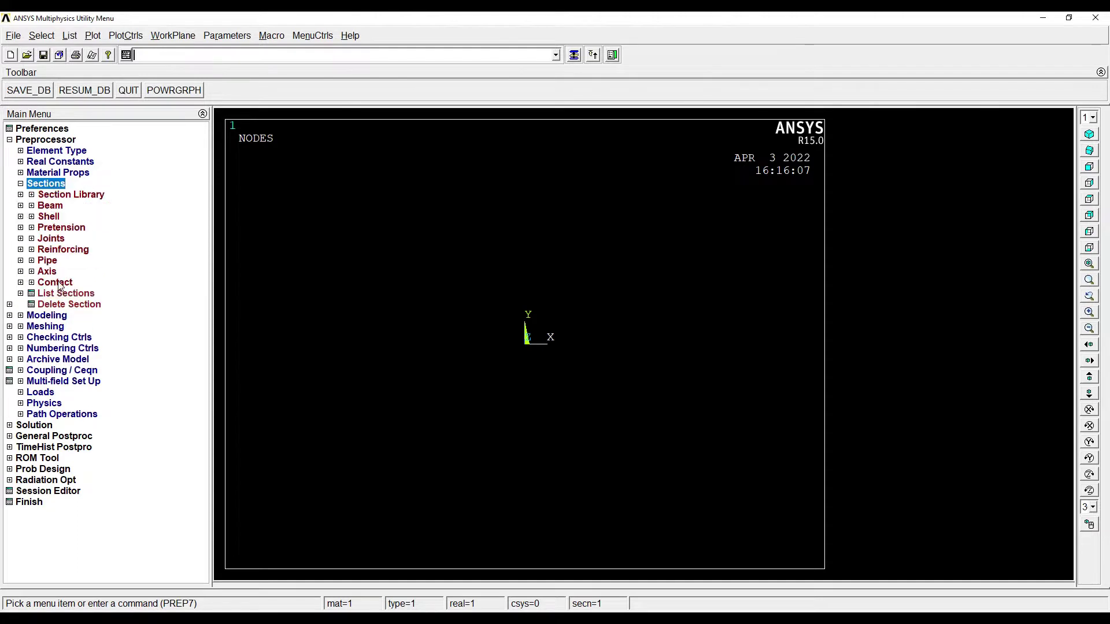
pyautogui.click(56, 207)
pyautogui.click(89, 219)
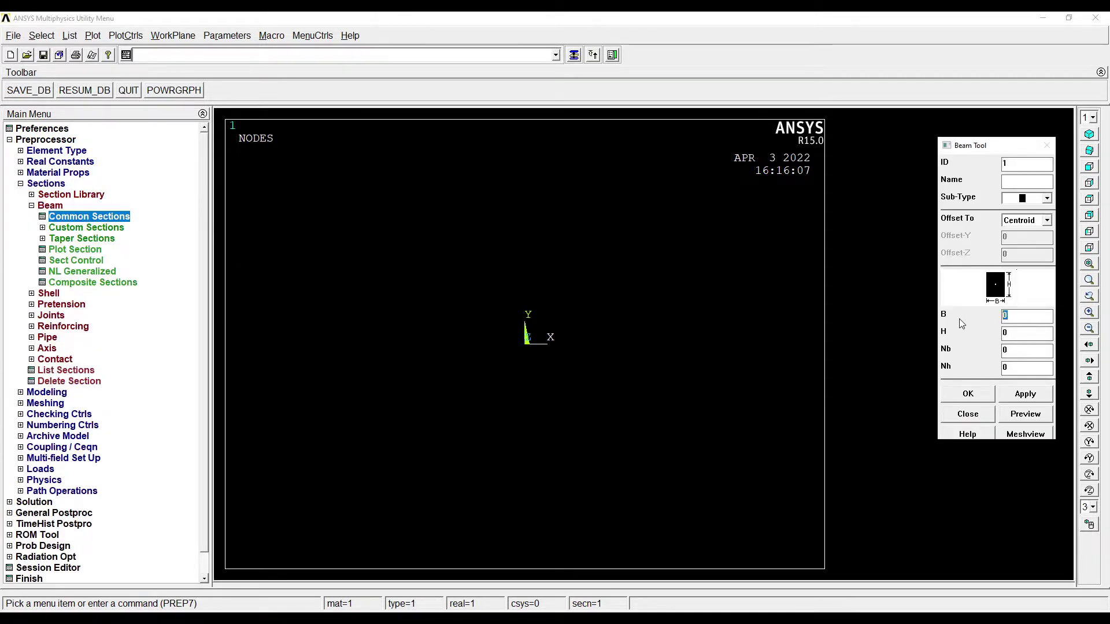
pyautogui.write('20')
pyautogui.click(964, 395)
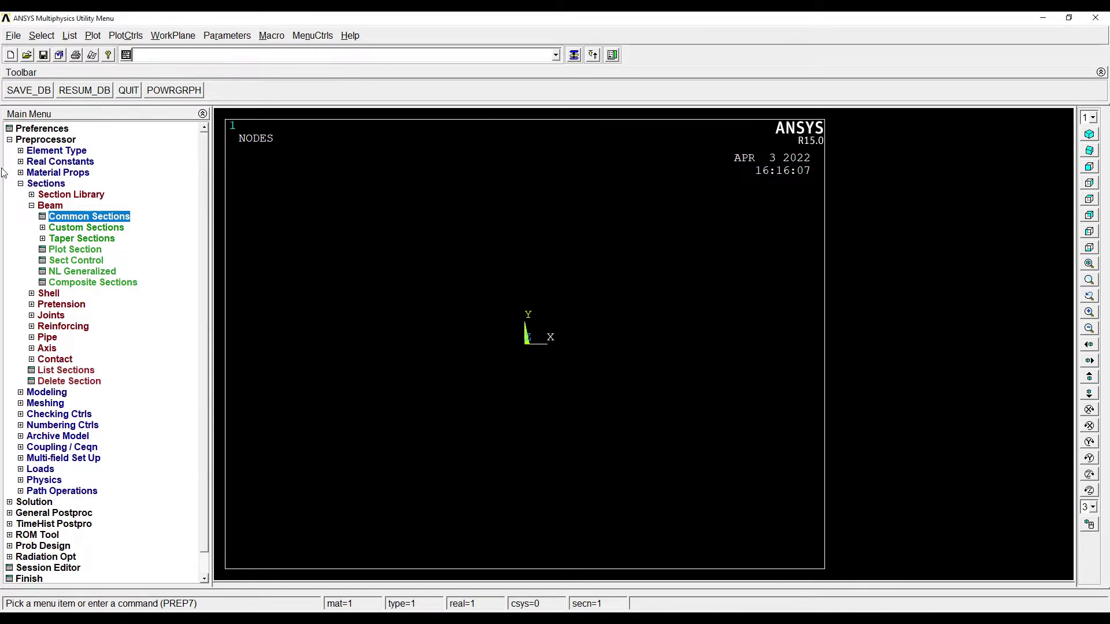
# Create keypoint 1 at the origin of the active coordinate system, leaving its X, Y and Z location blank.
pyautogui.click(60, 393)
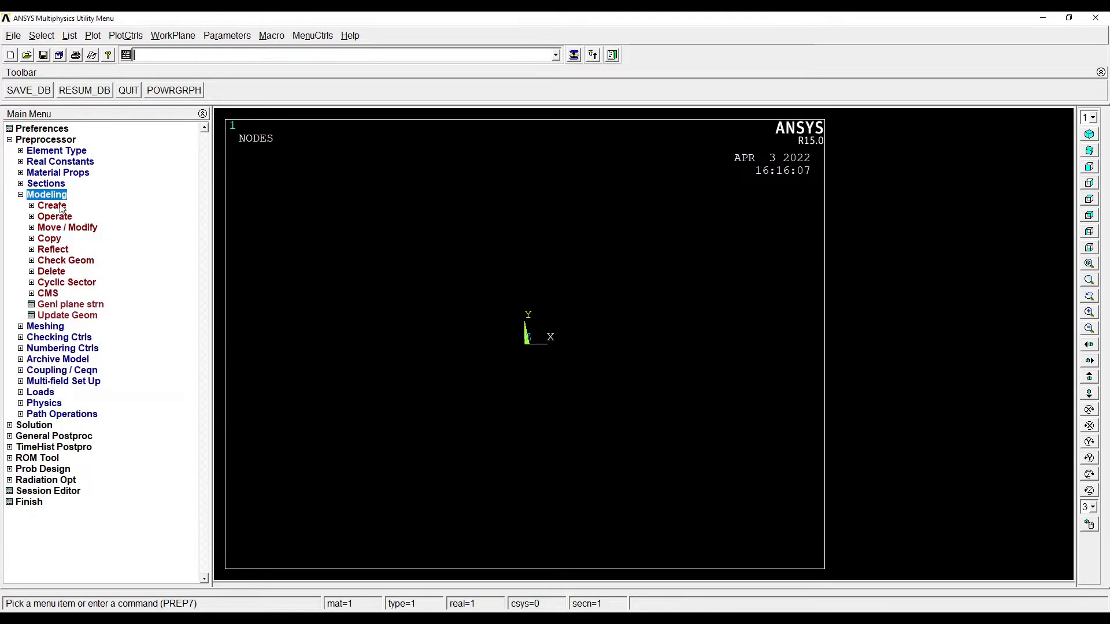
pyautogui.click(59, 207)
pyautogui.click(70, 216)
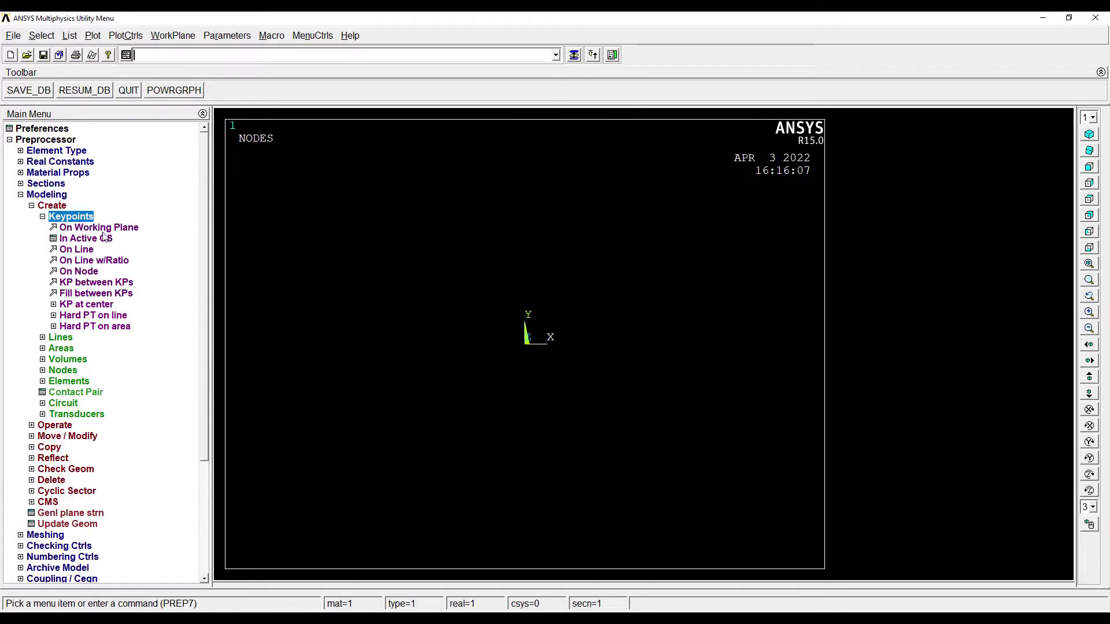
pyautogui.click(85, 238)
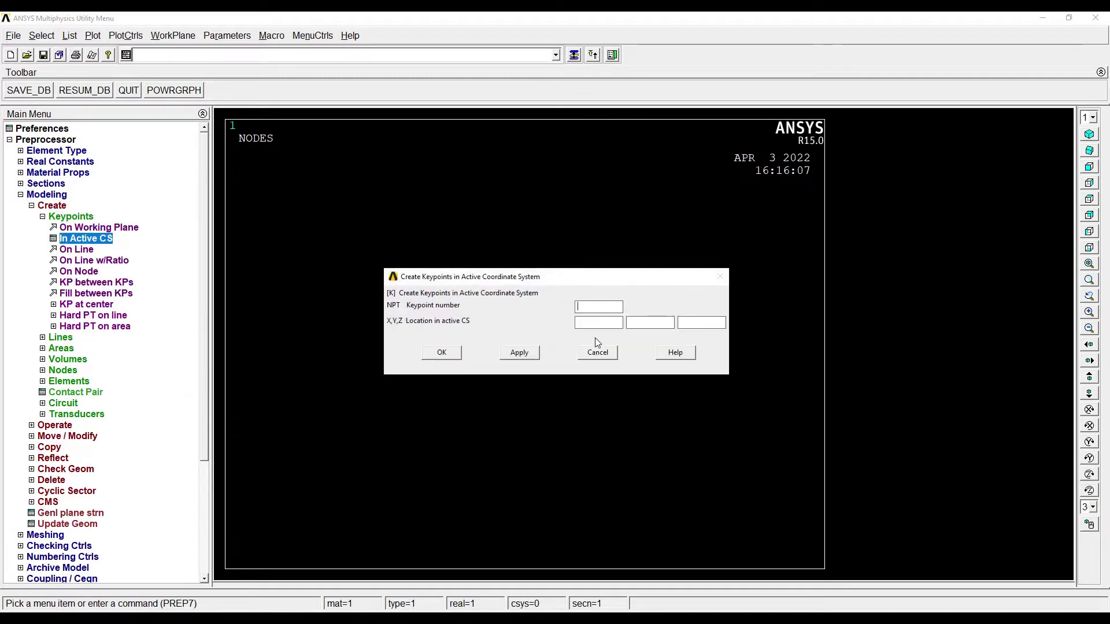
pyautogui.write('1')
pyautogui.click(519, 353)
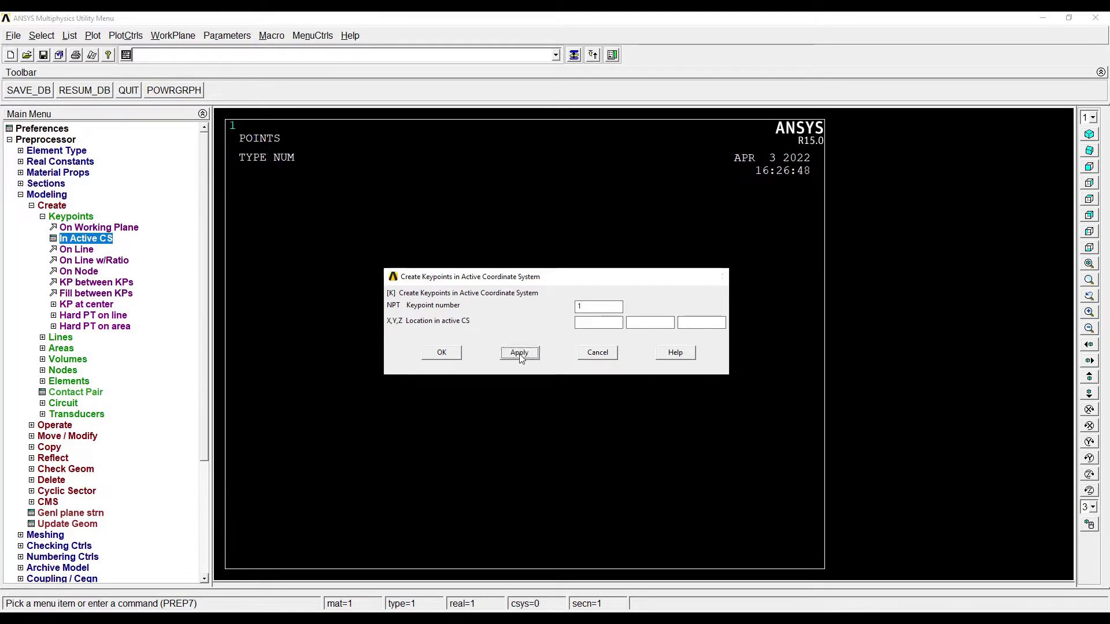
# Review the handwritten beam load diagram in Photos and the load-per-element notes in Word, and return to ANSYS.
pyautogui.write('2')
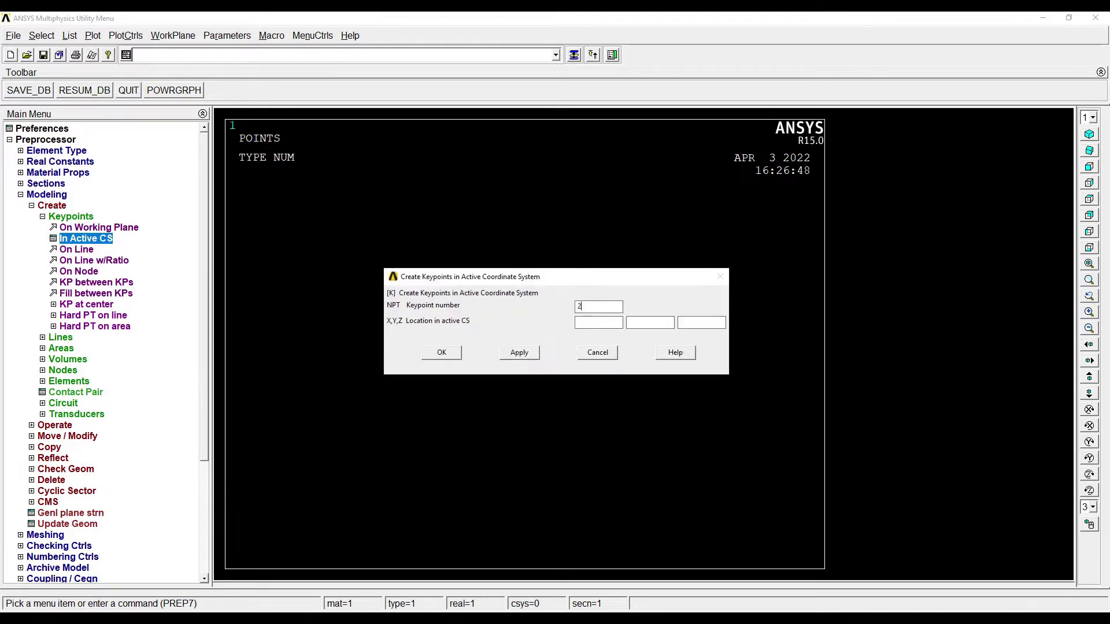
pyautogui.hotkey('alt', 'Tab')
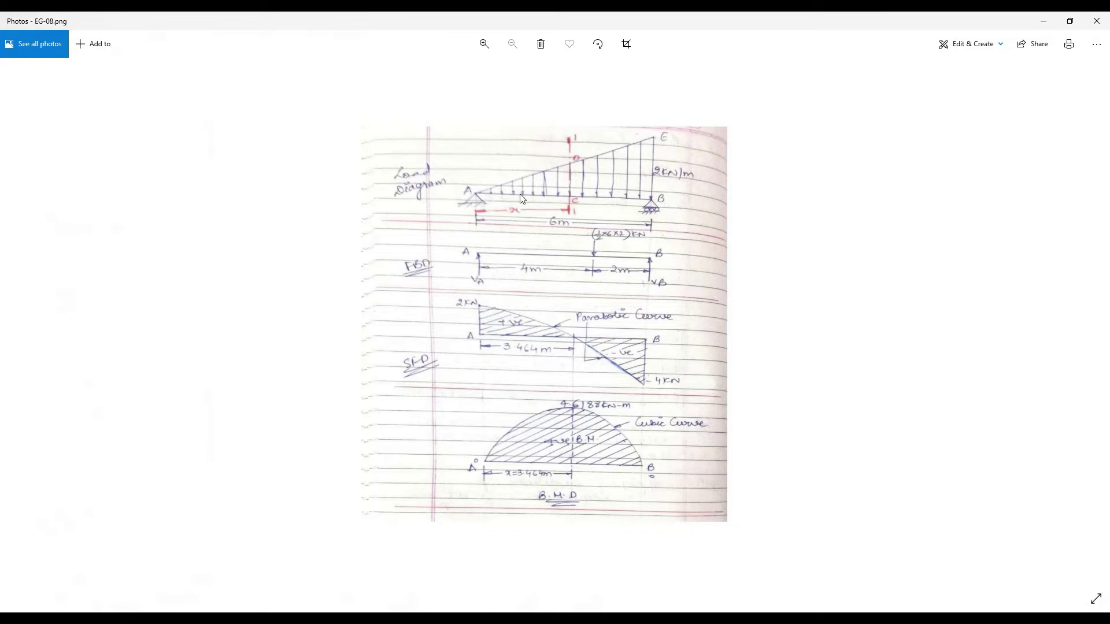
pyautogui.hotkey('alt', 'Tab')
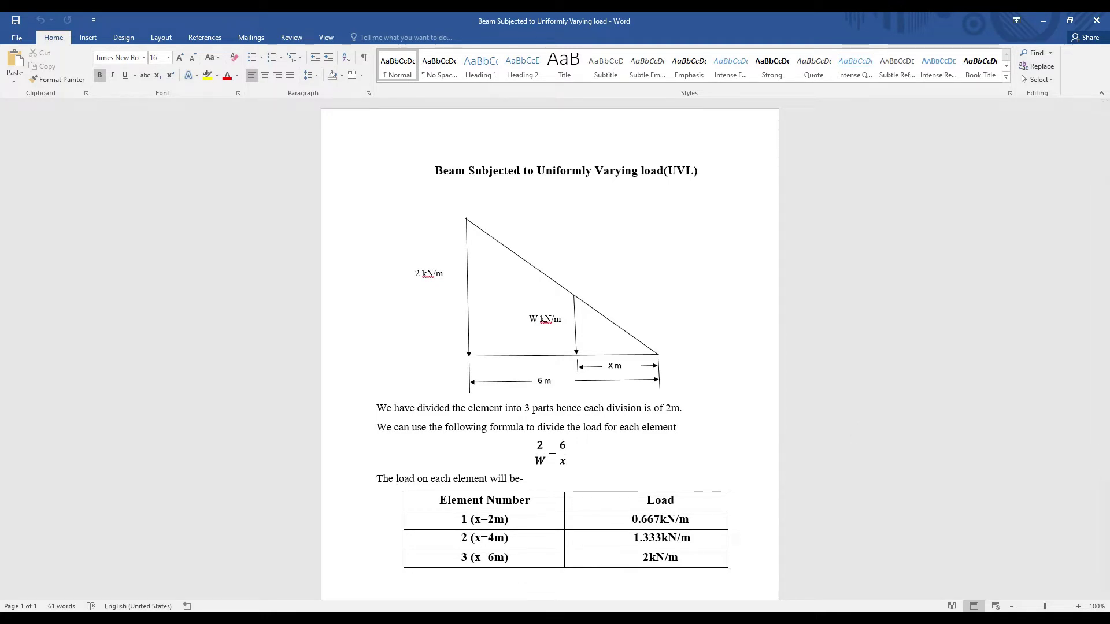
pyautogui.hotkey('alt', 'Tab')
pyautogui.hotkey('alt', 'Tab')
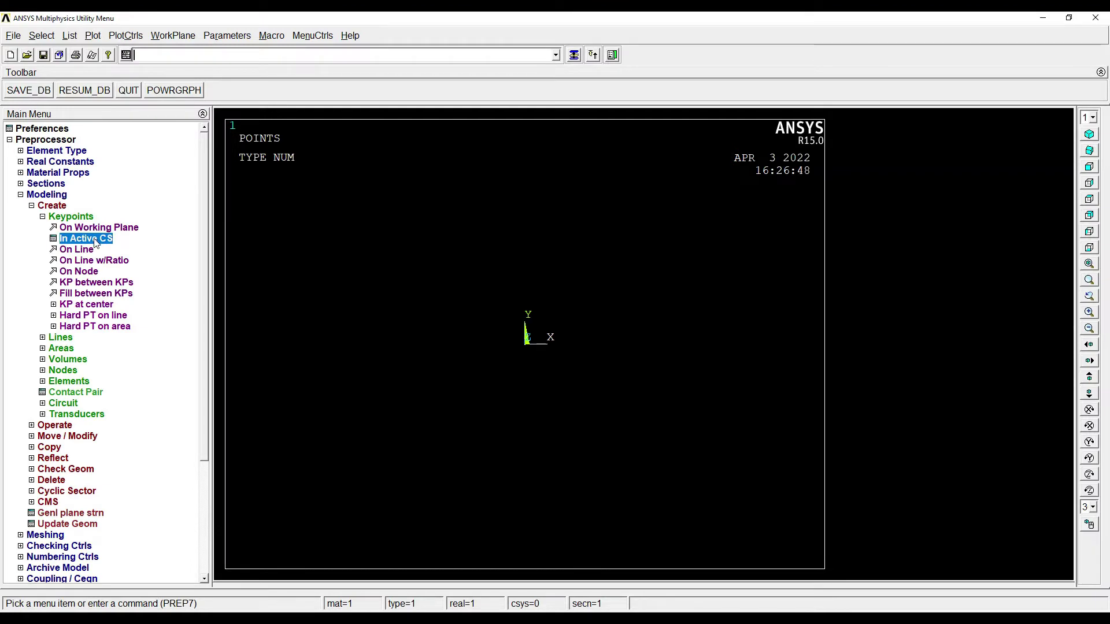
# Create keypoint 2 at X 2000 and keypoint 3 at X 4000 in the active coordinate system.
pyautogui.click(87, 238)
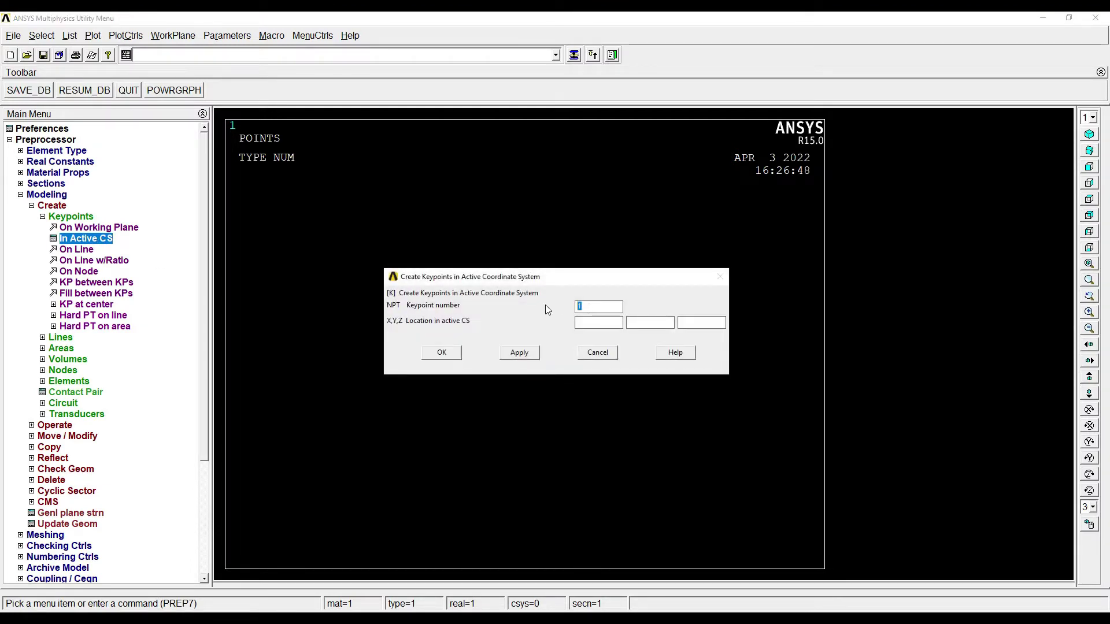
pyautogui.write('2')
pyautogui.write('2000')
pyautogui.click(519, 352)
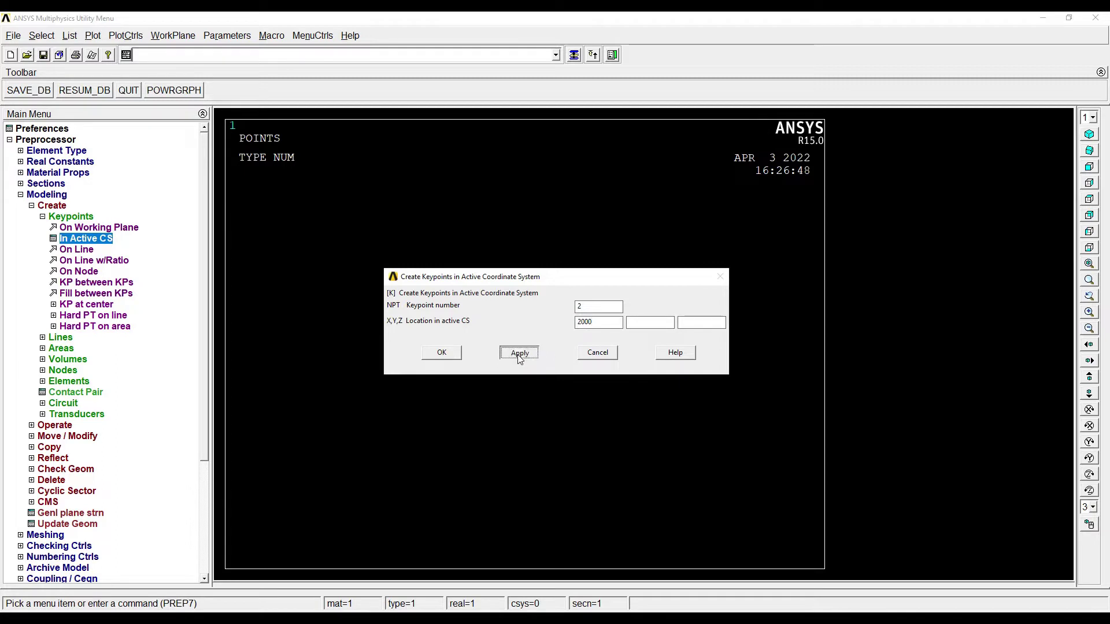
pyautogui.write('3')
pyautogui.moveTo(590, 326); pyautogui.dragTo(546, 323)
pyautogui.write('4000')
pyautogui.click(518, 352)
# Create keypoint 4 at X 6000 and finish keypoint creation.
pyautogui.write('4')
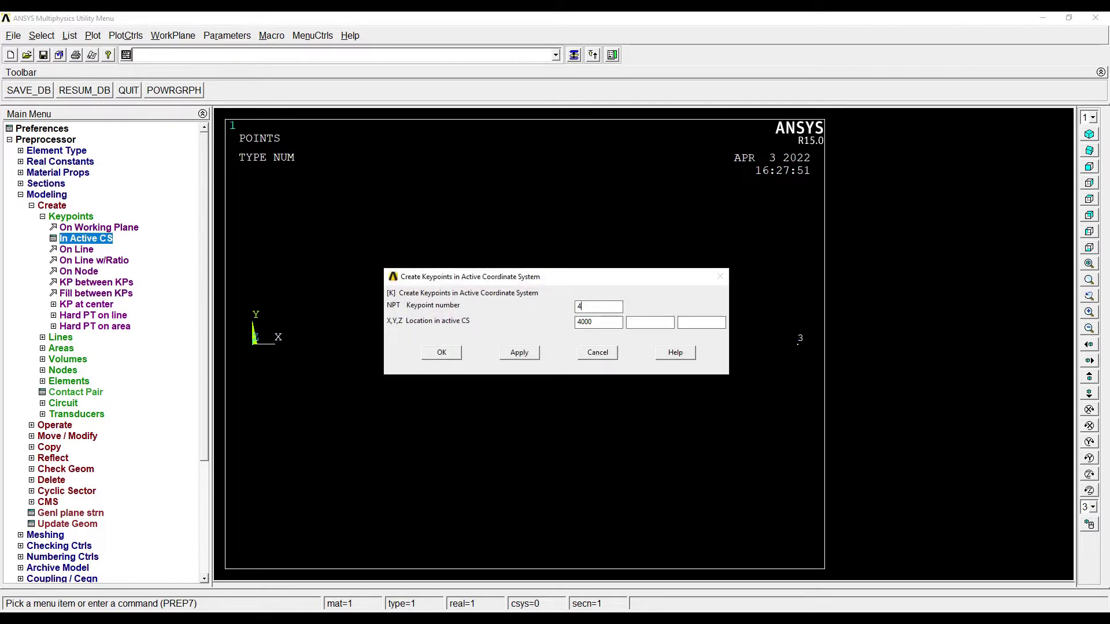
pyautogui.doubleClick(602, 321)
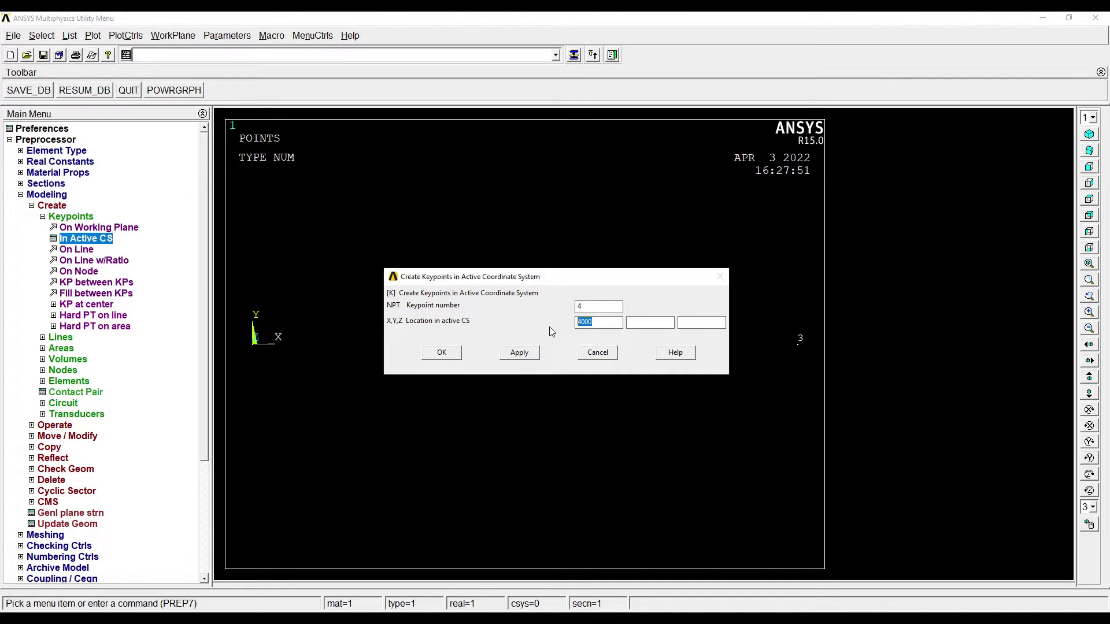
pyautogui.write('600')
pyautogui.click(445, 353)
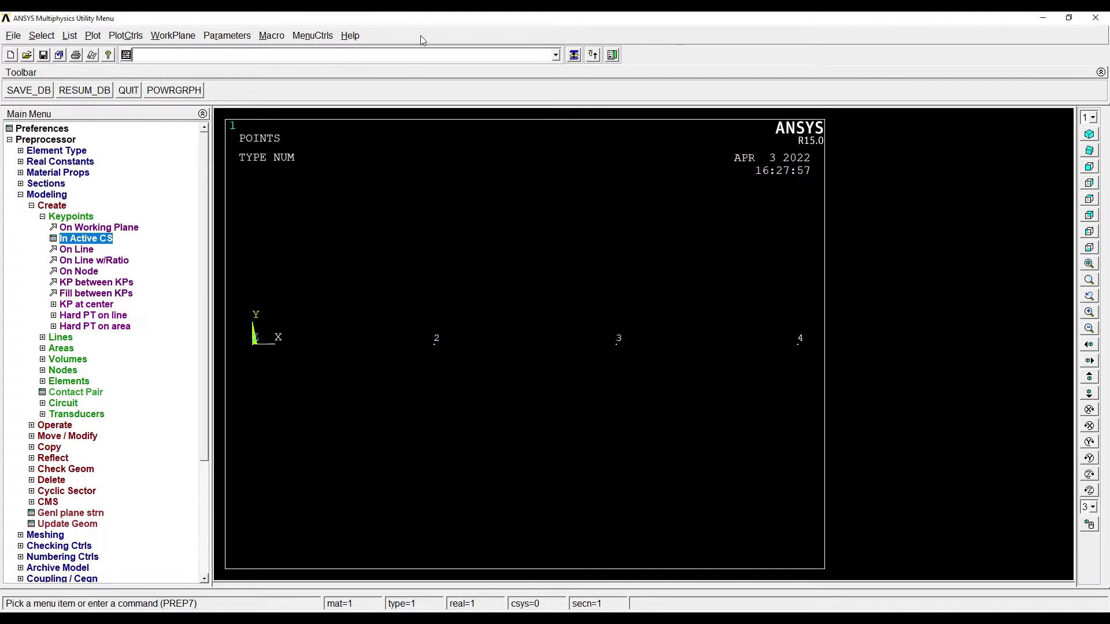
# Connect keypoints 1 to 2, 2 to 3 and 3 to 4 with straight lines to form the beam.
pyautogui.click(61, 338)
pyautogui.click(74, 238)
pyautogui.click(94, 250)
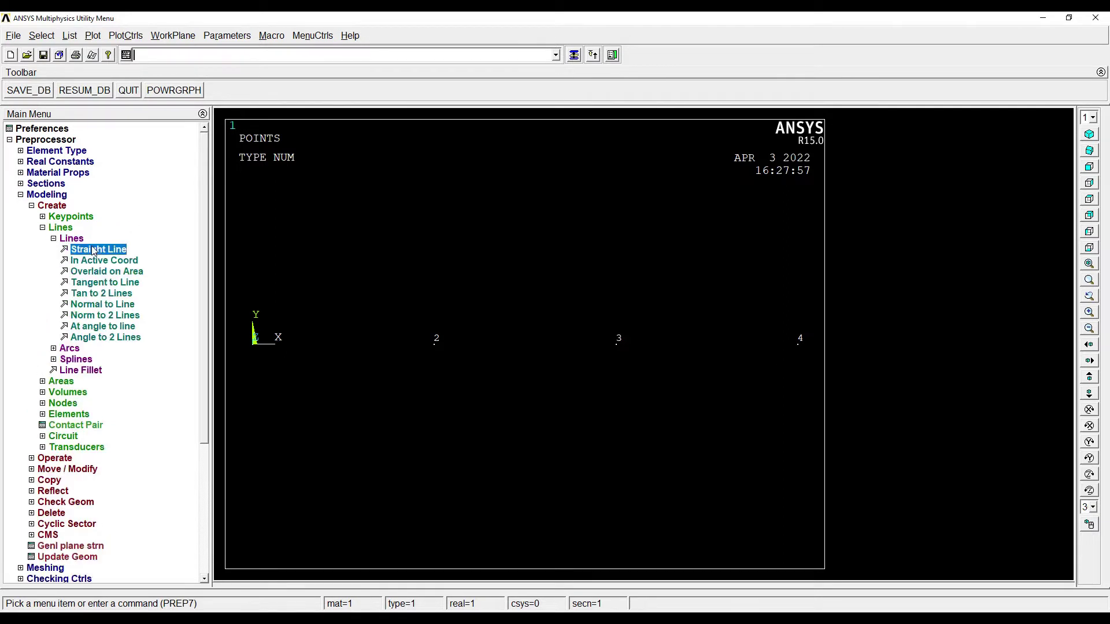
pyautogui.moveTo(255, 348); pyautogui.dragTo(775, 354)
pyautogui.click(32, 496)
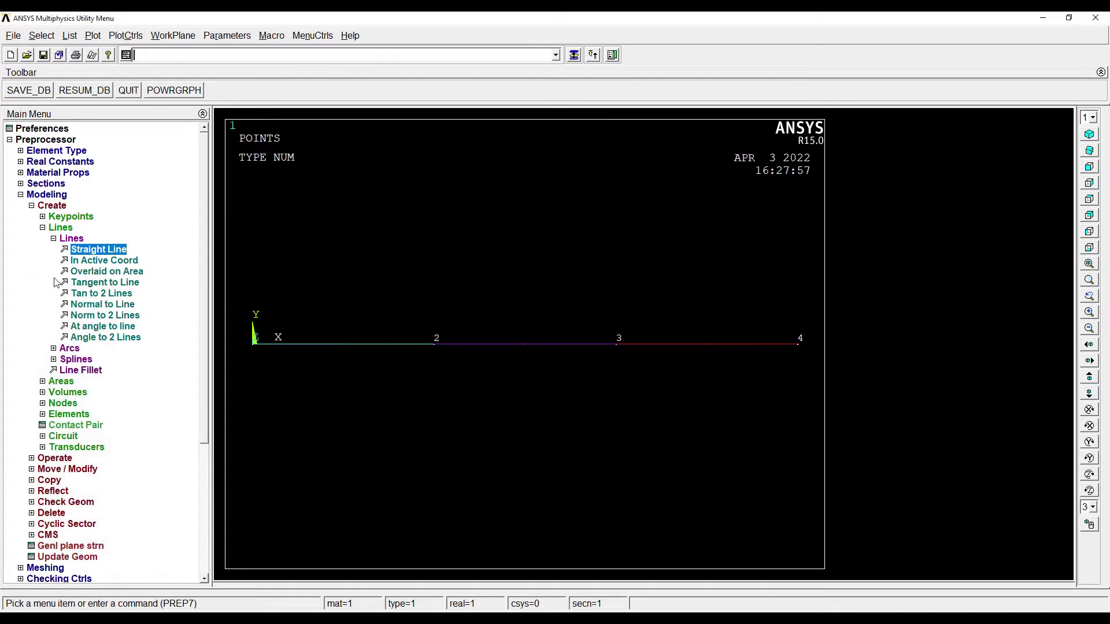
# Set the global element size control to 10 element divisions per line.
pyautogui.click(45, 197)
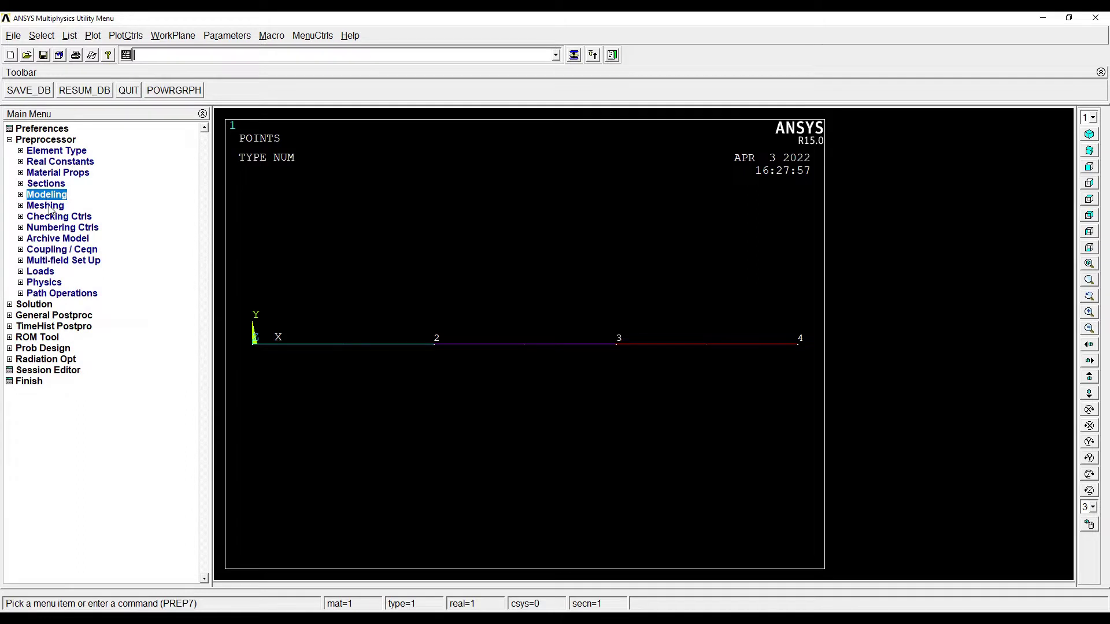
pyautogui.click(49, 207)
pyautogui.click(61, 239)
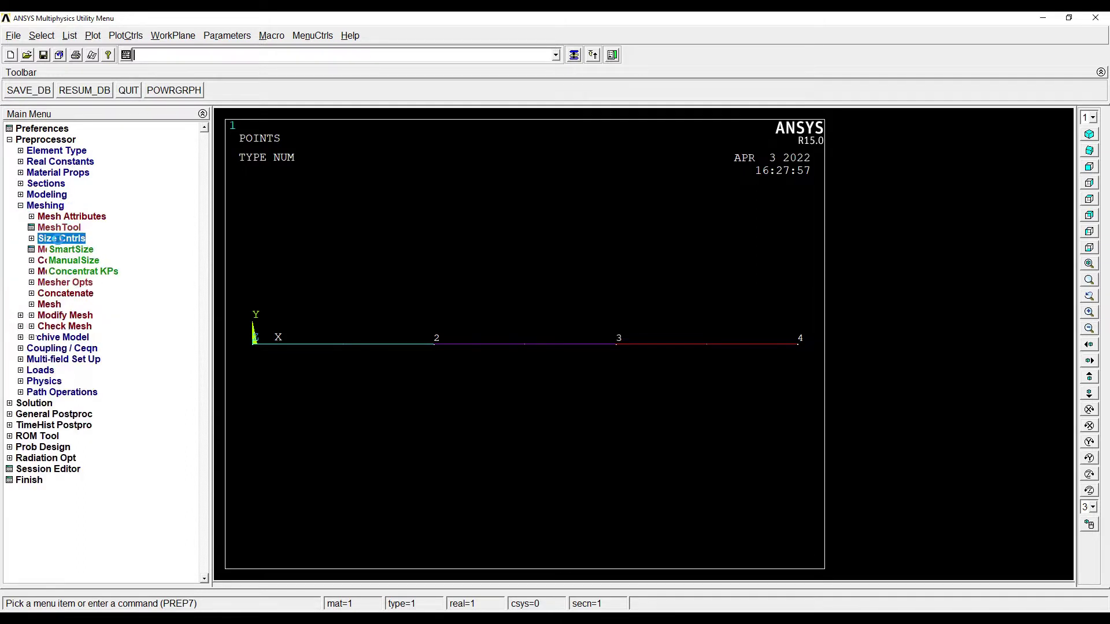
pyautogui.click(73, 262)
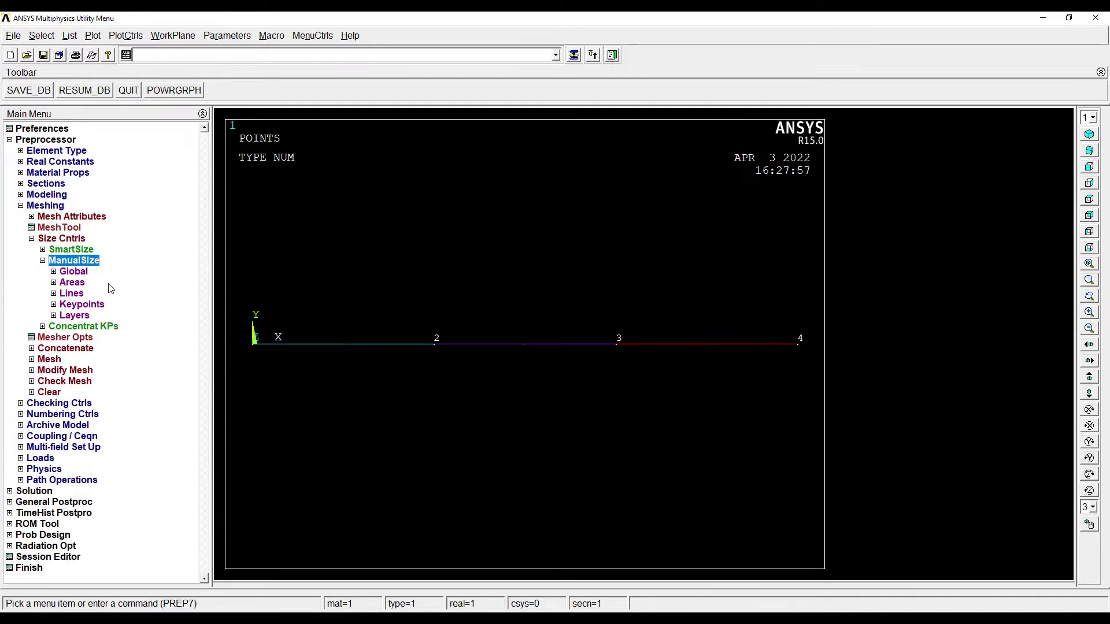
pyautogui.click(72, 273)
pyautogui.click(80, 283)
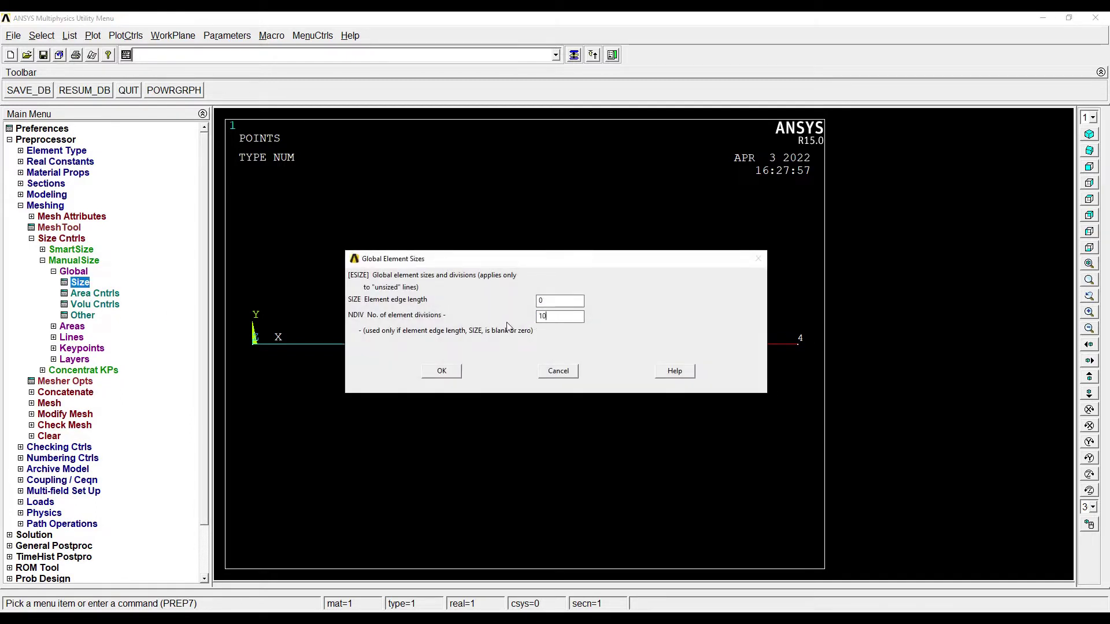
pyautogui.click(441, 371)
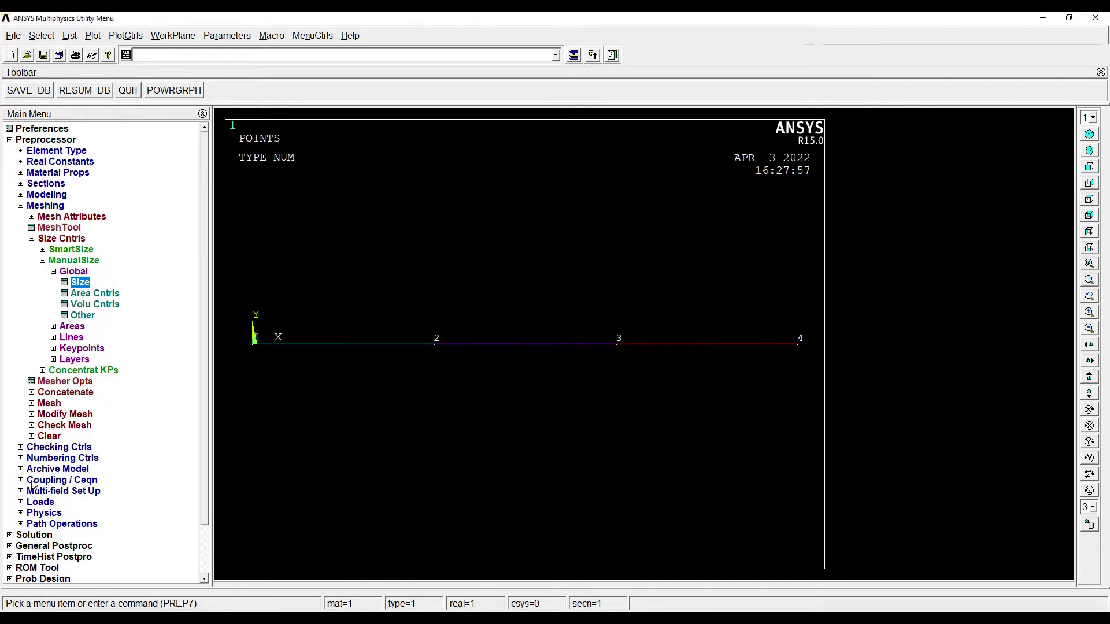
# Mesh all three beam lines.
pyautogui.click(51, 404)
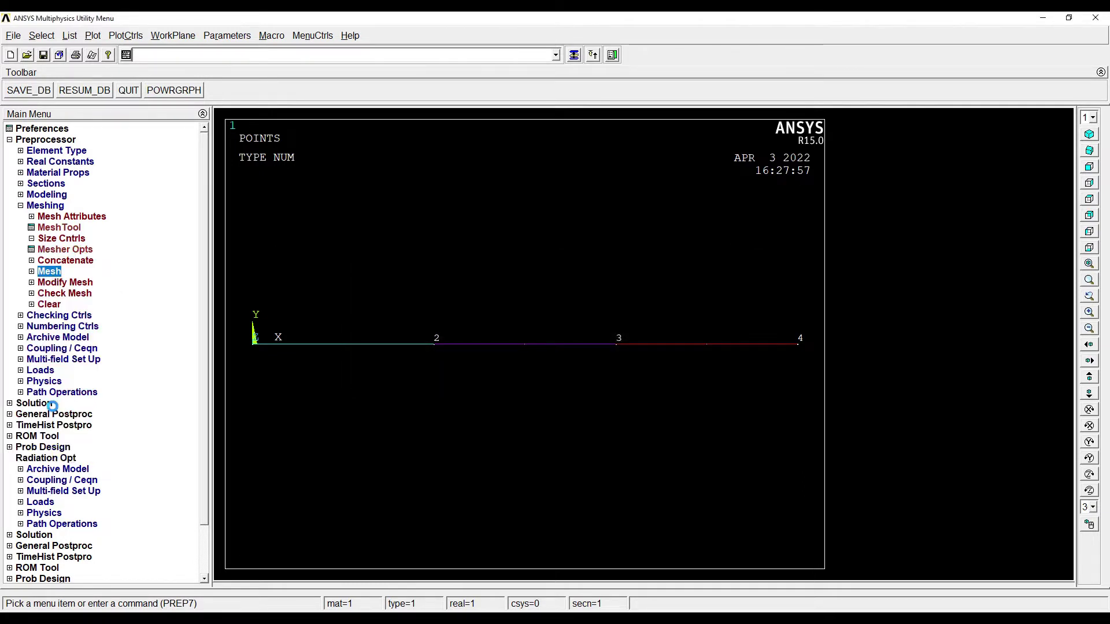
pyautogui.click(75, 294)
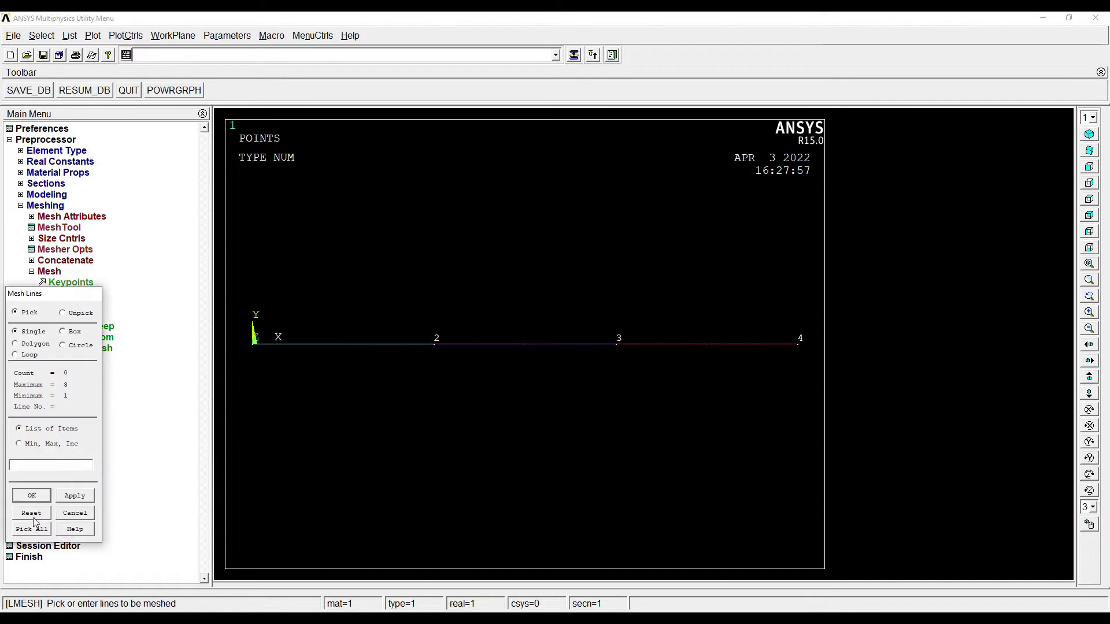
pyautogui.click(35, 528)
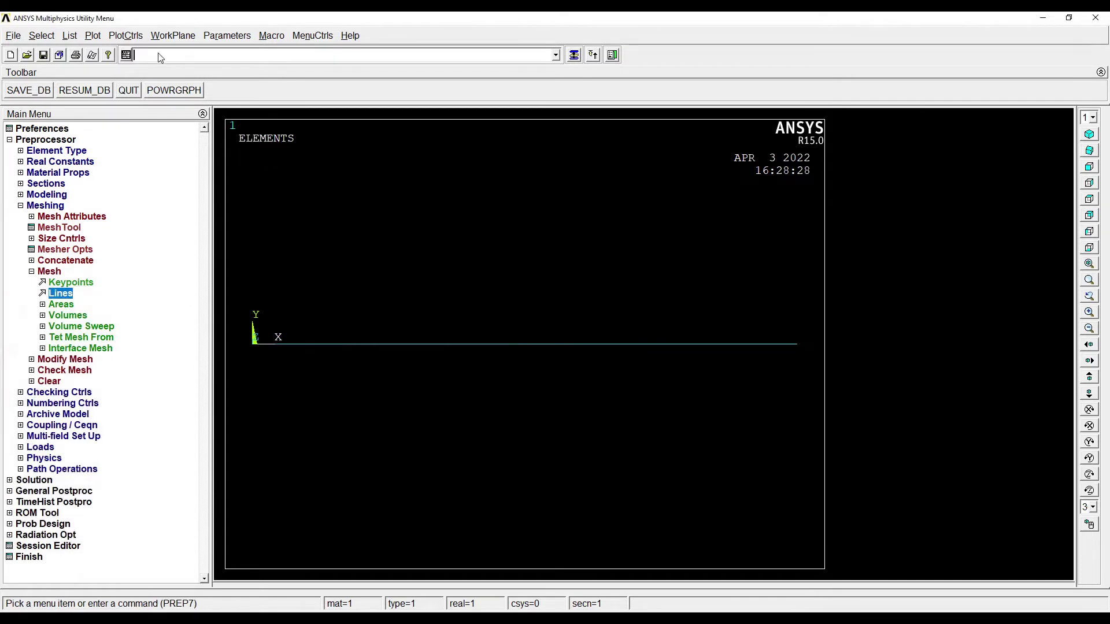
# Turn on element numbers in the plot numbering controls and replot the mesh.
pyautogui.click(119, 37)
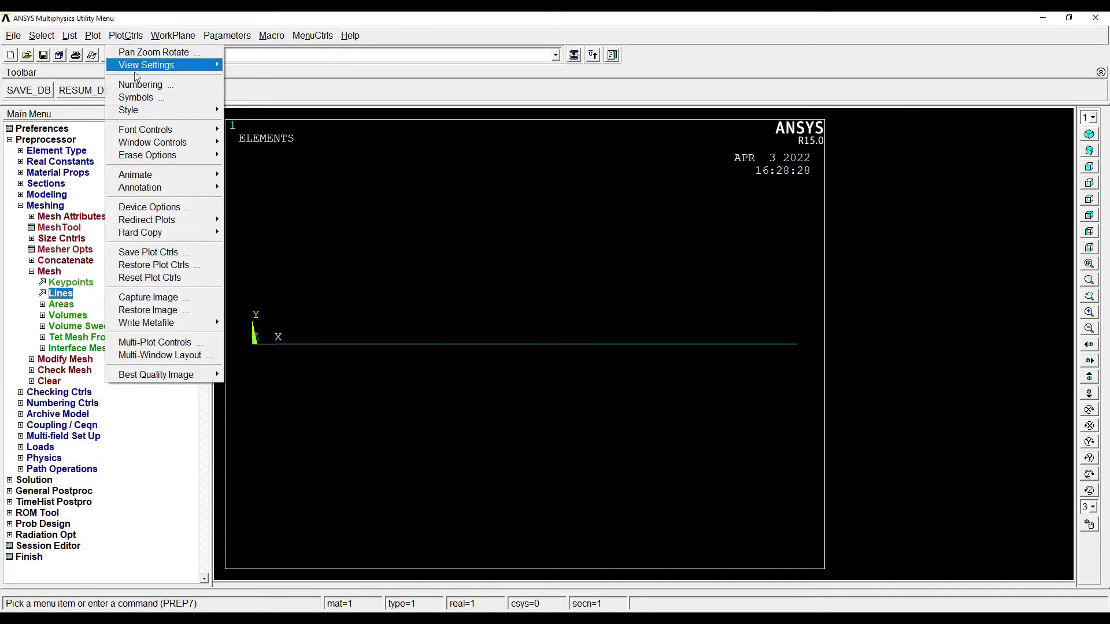
pyautogui.click(141, 85)
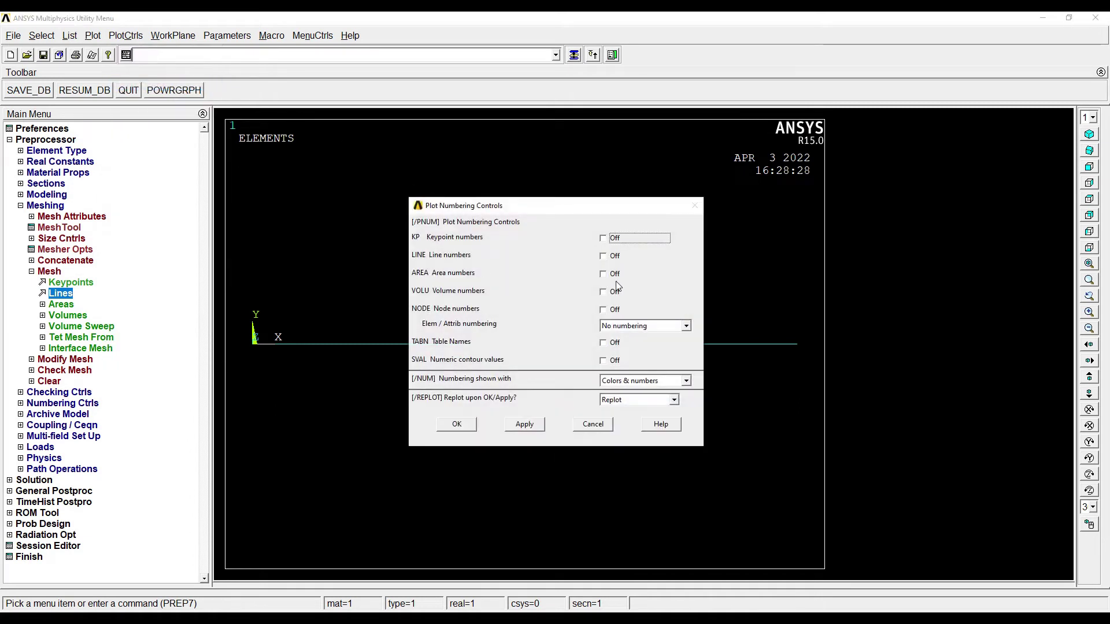
pyautogui.click(664, 326)
pyautogui.click(633, 341)
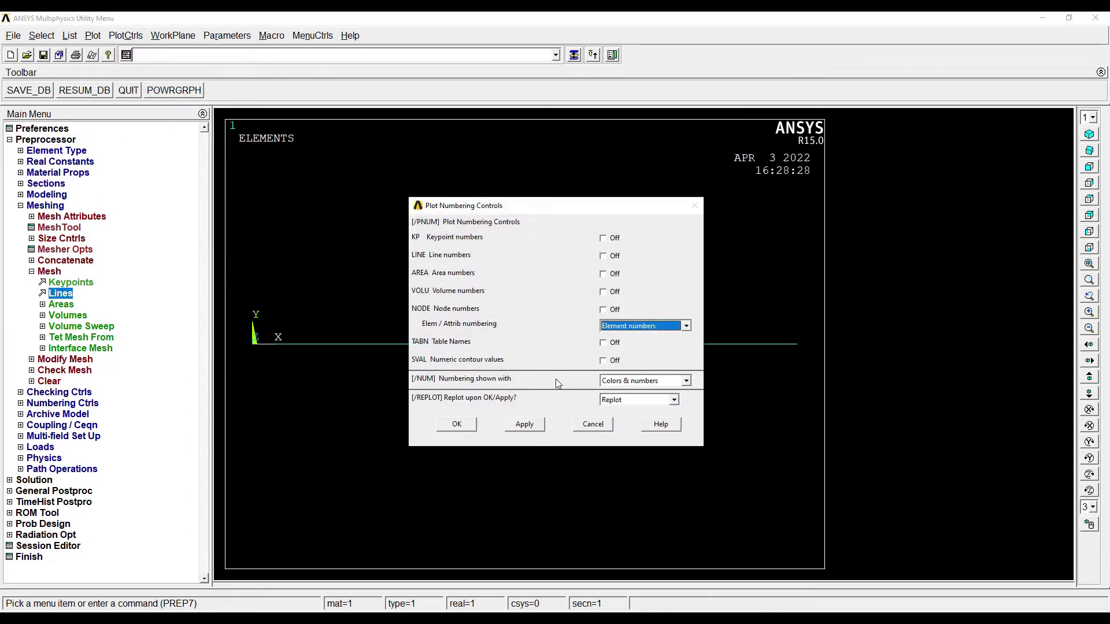
pyautogui.click(456, 424)
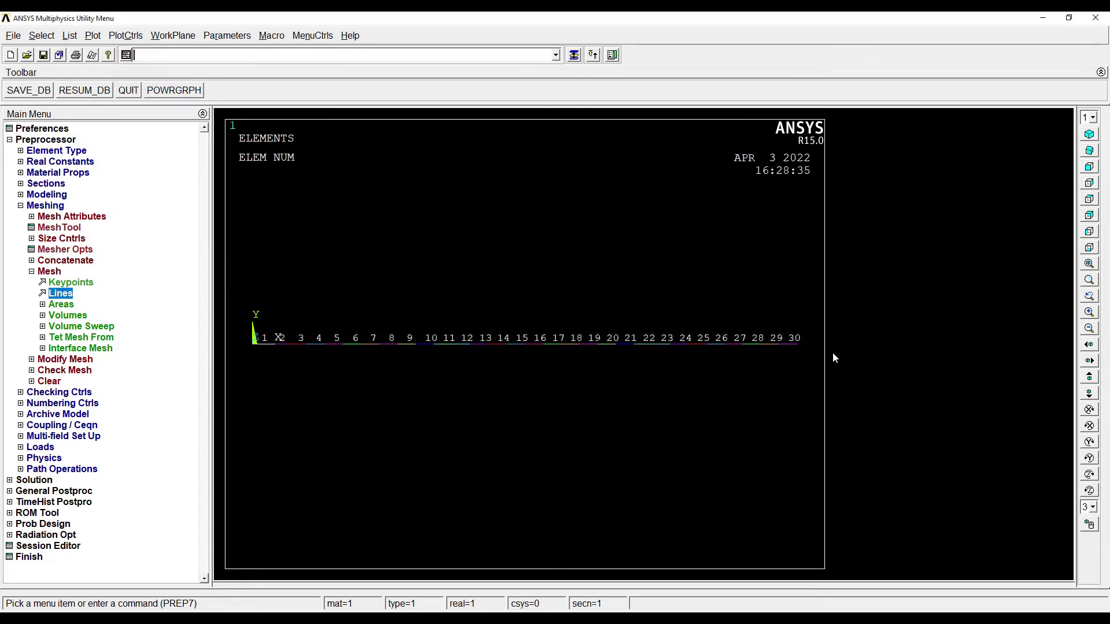
# Check the support types in the load diagram in Photos, return to ANSYS, and constrain UY at keypoint 4.
pyautogui.click(40, 448)
pyautogui.click(60, 294)
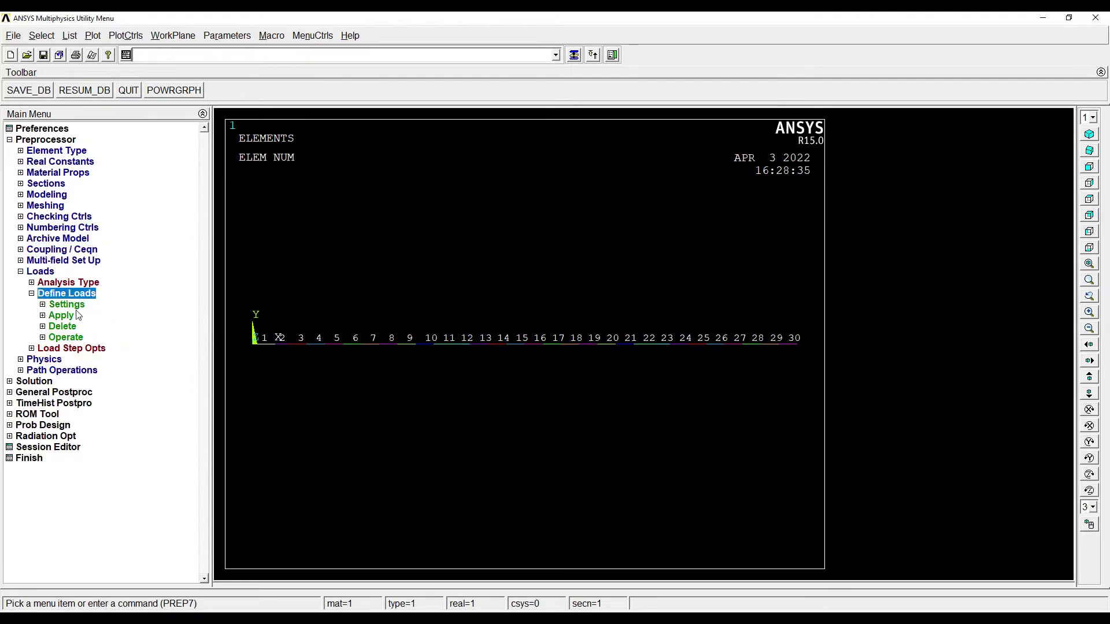
pyautogui.click(61, 316)
pyautogui.click(81, 327)
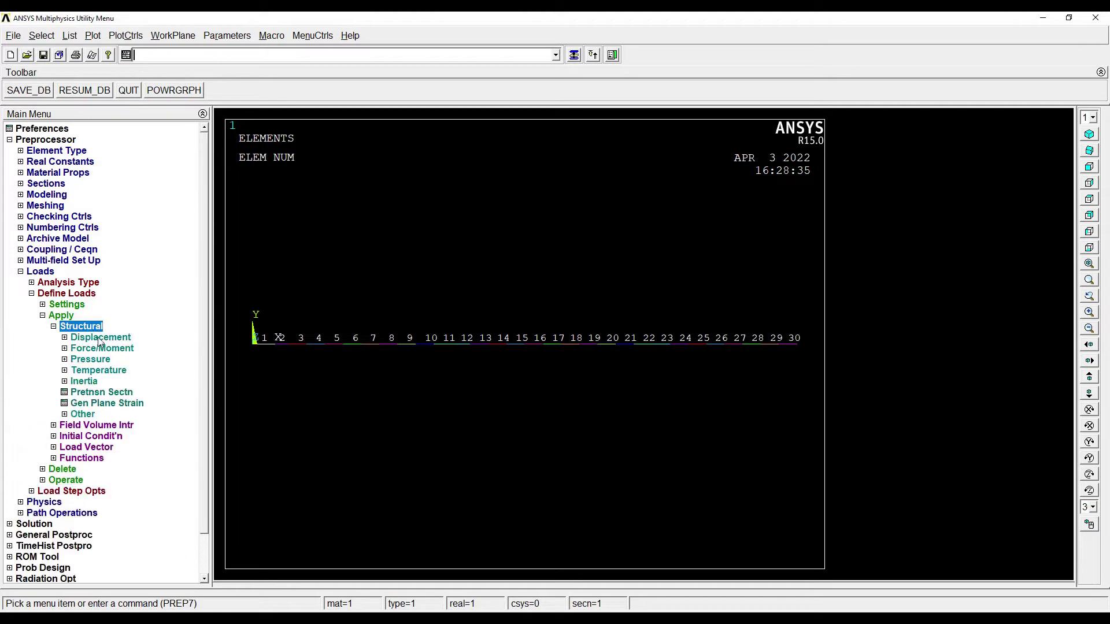
pyautogui.click(101, 339)
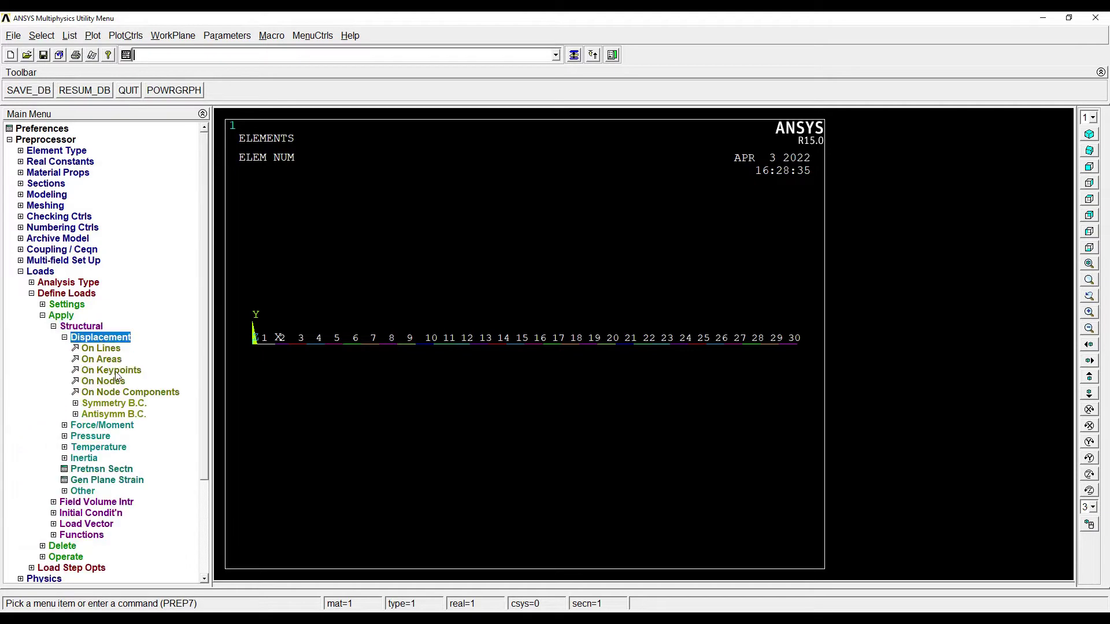
pyautogui.click(112, 371)
pyautogui.hotkey('alt', 'Tab')
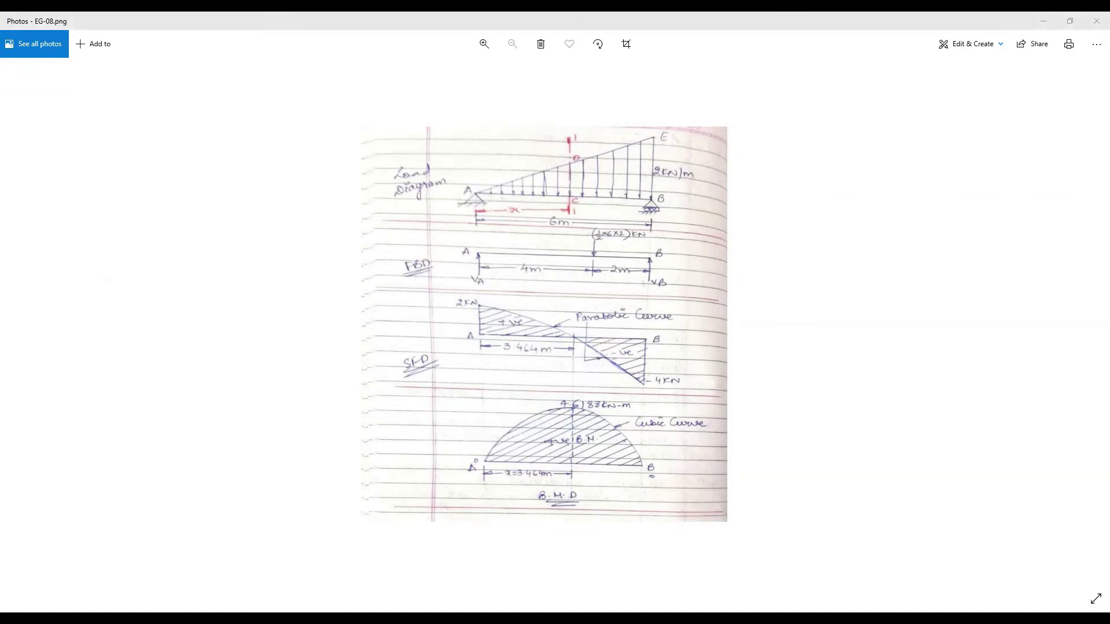
pyautogui.hotkey('alt', 'Tab')
pyautogui.click(796, 350)
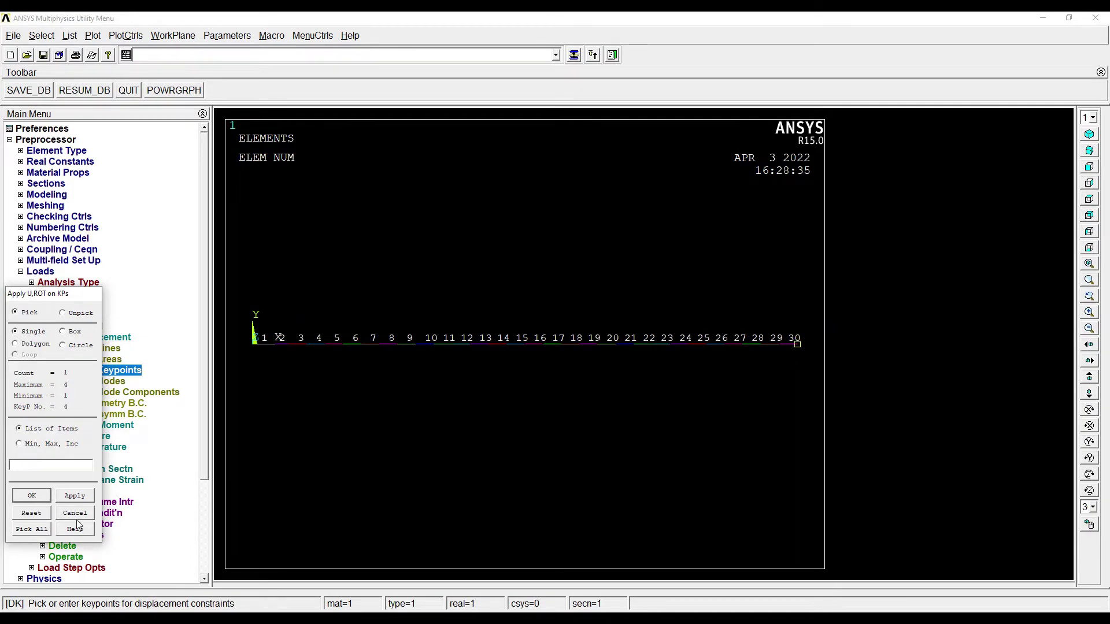
pyautogui.click(33, 496)
pyautogui.click(622, 282)
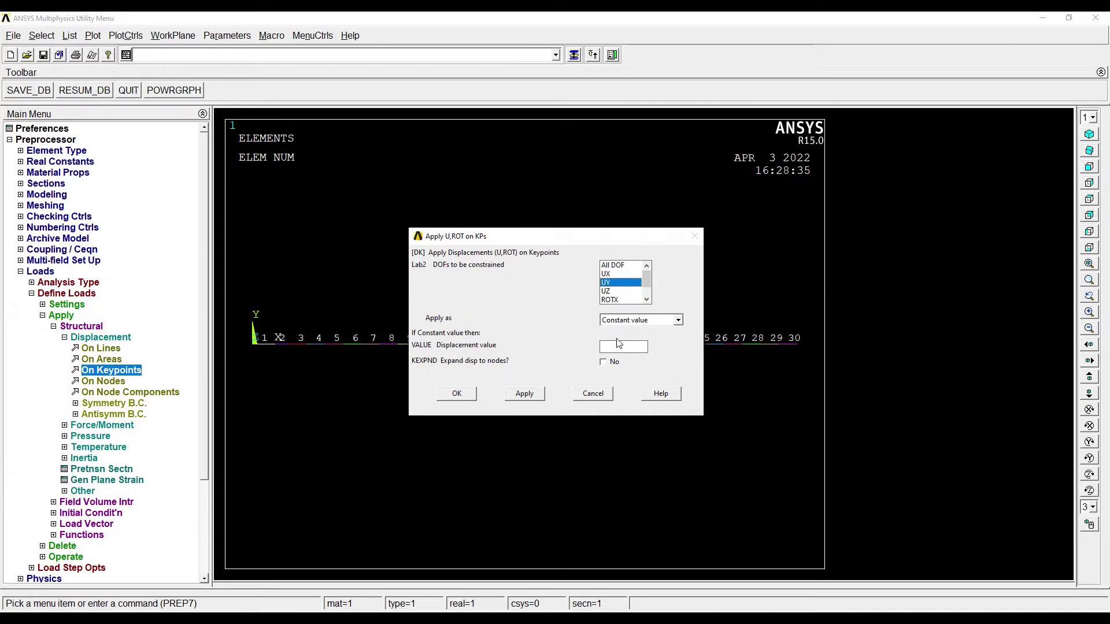
pyautogui.click(527, 392)
# Constrain UX, UY, UZ, ROTX and ROTY at keypoint 1 and finish the displacement constraints.
pyautogui.click(32, 497)
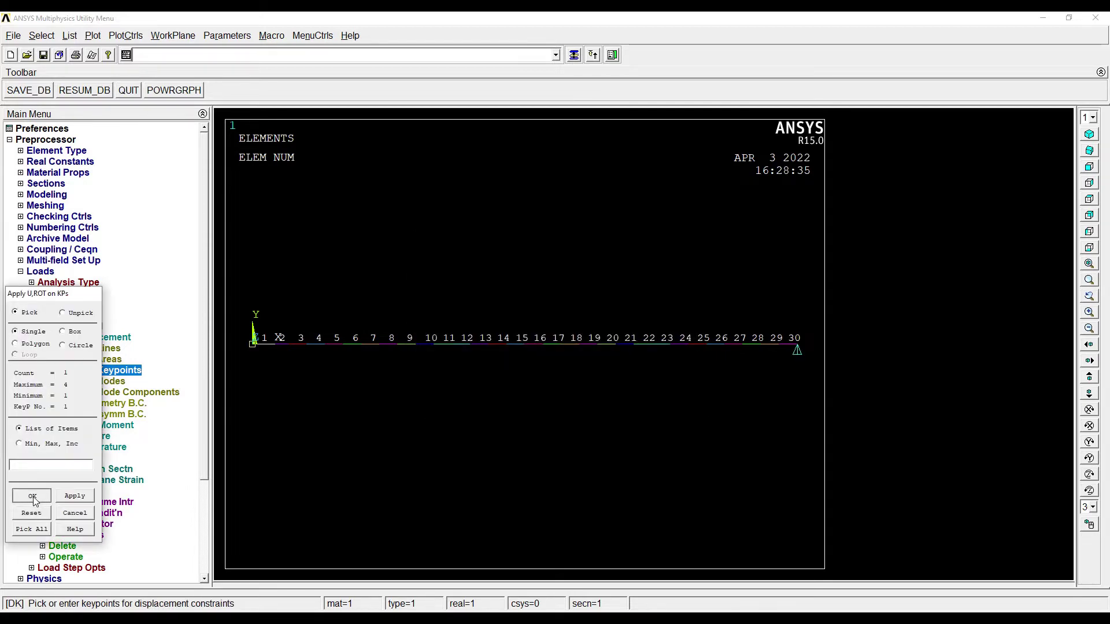
pyautogui.moveTo(611, 273)
pyautogui.mouseDown()
pyautogui.moveTo(613, 295)
pyautogui.moveTo(648, 293)
pyautogui.moveTo(616, 293)
pyautogui.mouseUp()
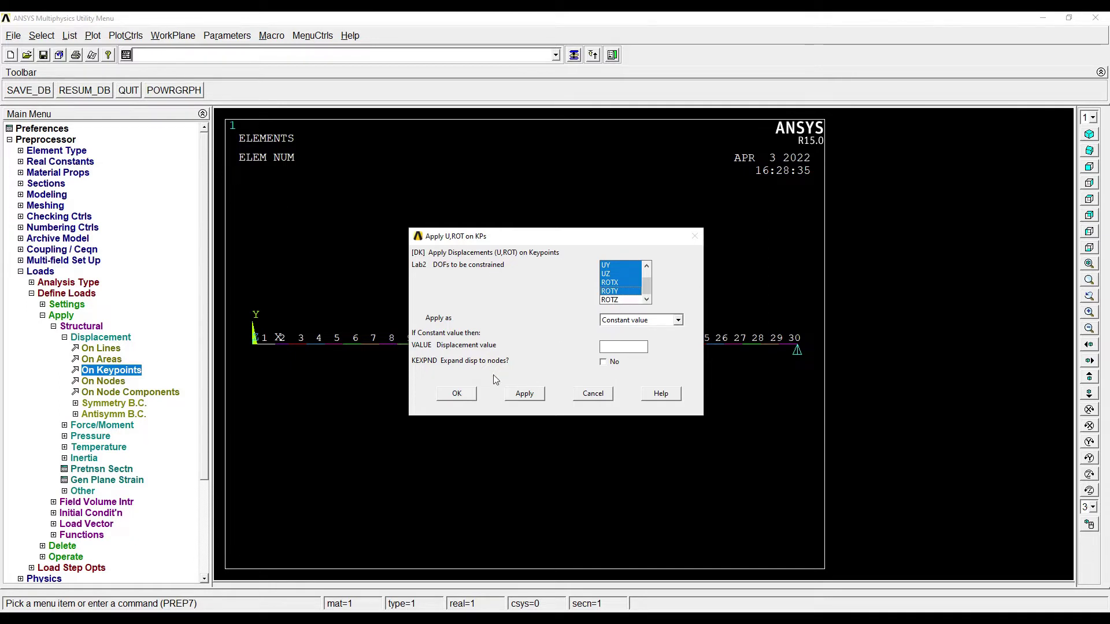
pyautogui.click(457, 394)
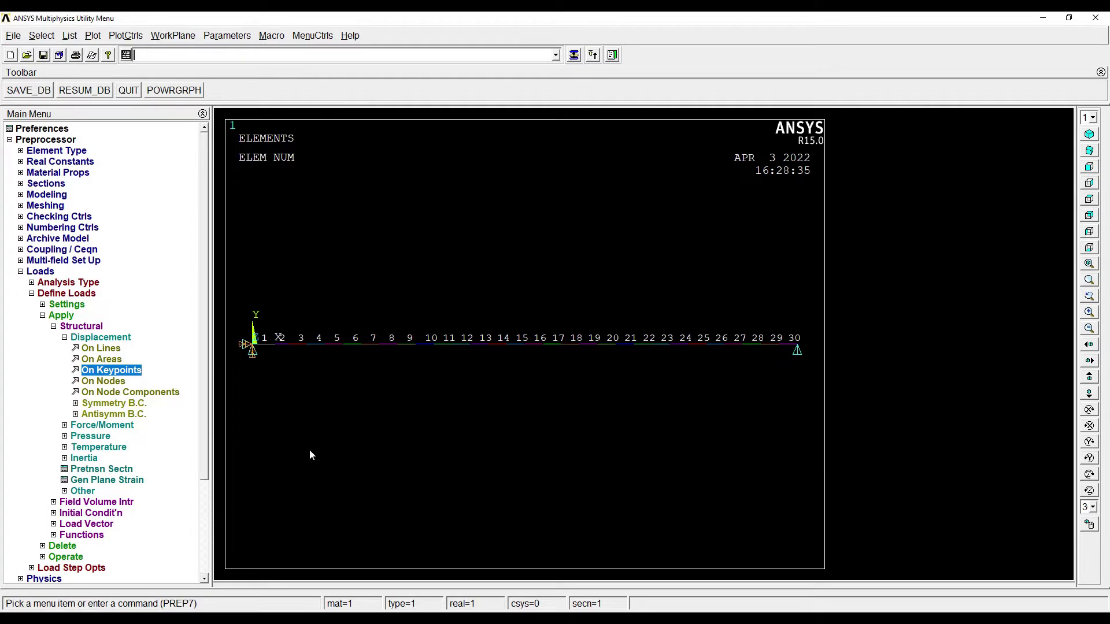
# Apply beam pressure to elements 1 to 10 with load key 2, 0 at node I and 0.667 at node J.
pyautogui.click(98, 437)
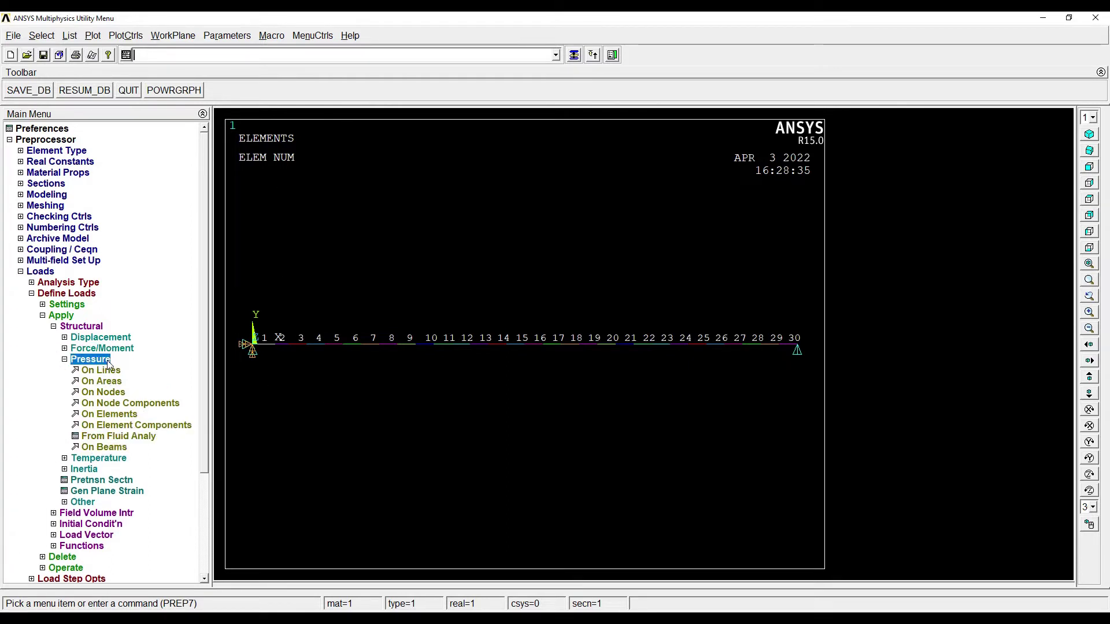
pyautogui.click(118, 447)
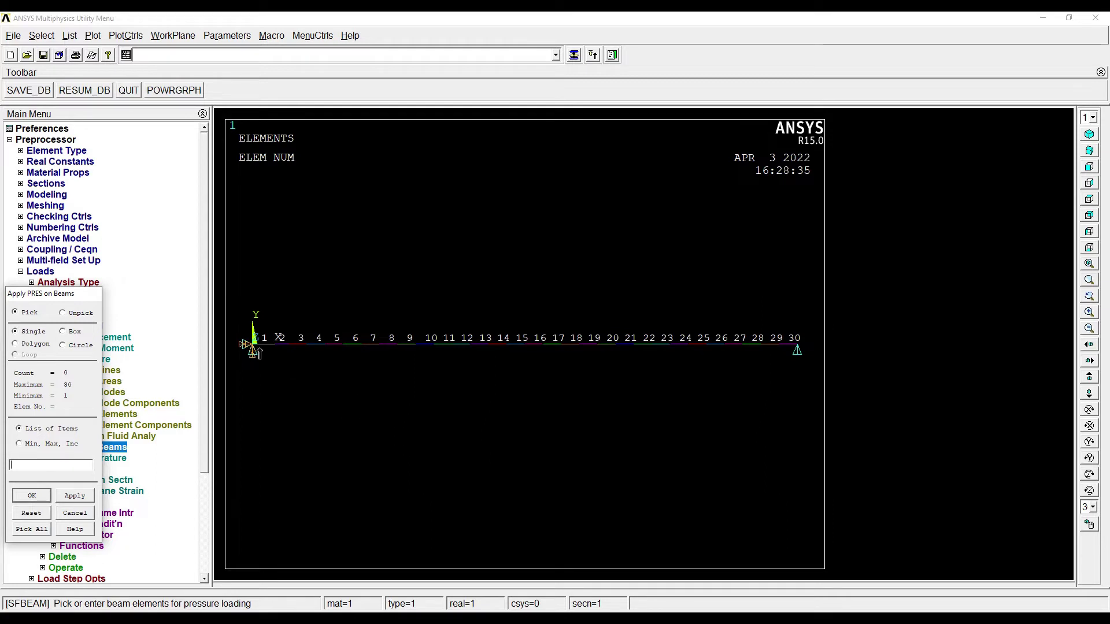
pyautogui.moveTo(266, 347)
pyautogui.mouseDown()
pyautogui.moveTo(429, 348)
pyautogui.moveTo(430, 393)
pyautogui.mouseUp()
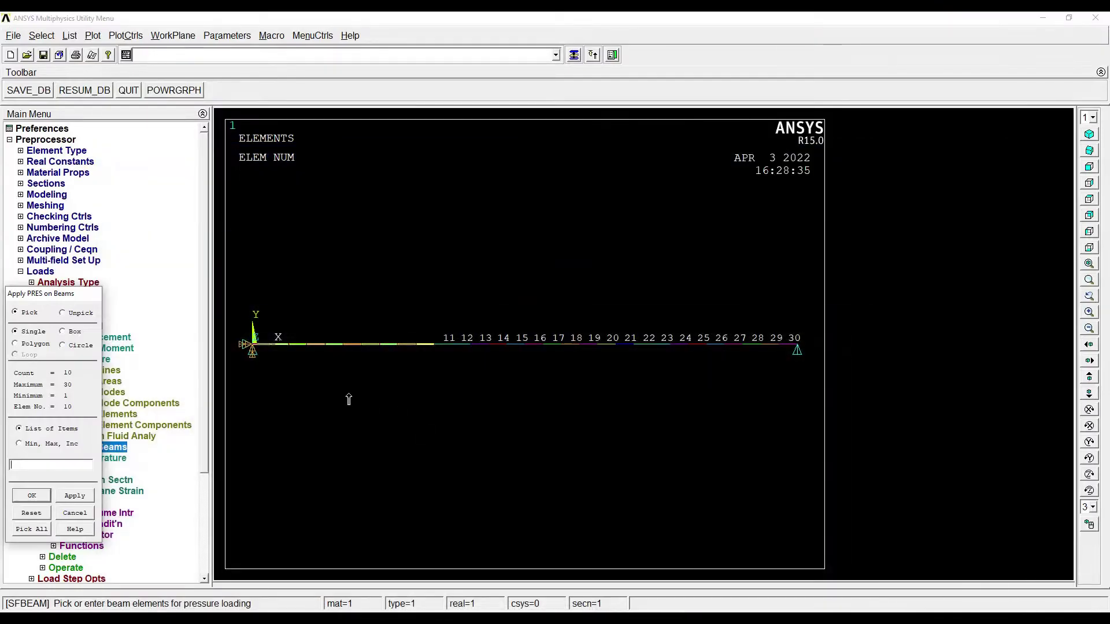
pyautogui.click(33, 496)
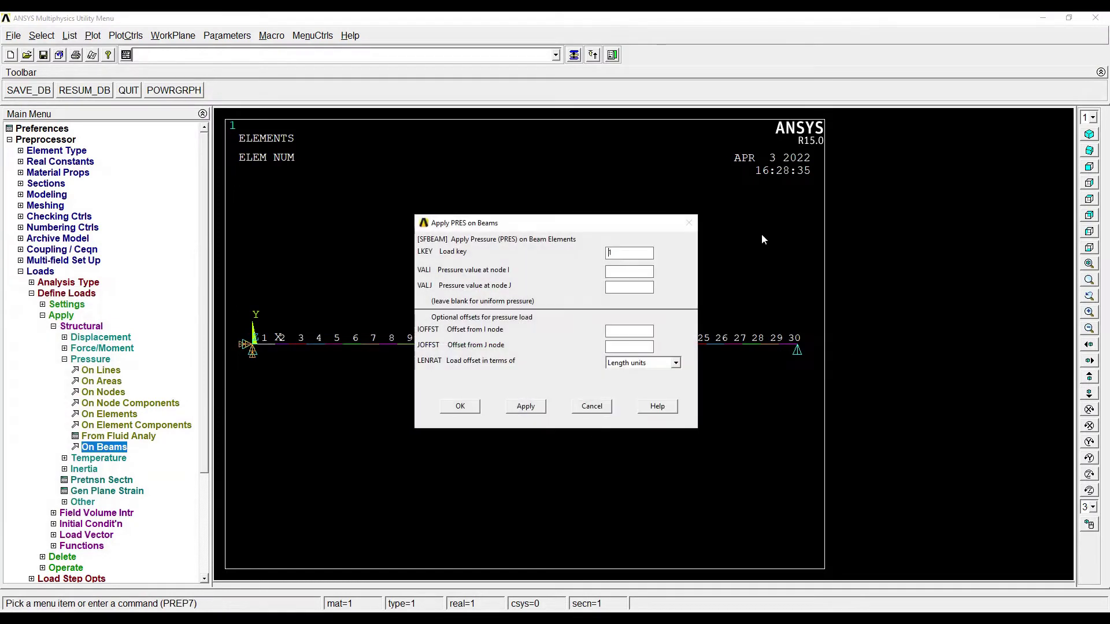
pyautogui.write('2')
pyautogui.write('0')
pyautogui.write('0.667')
pyautogui.click(525, 407)
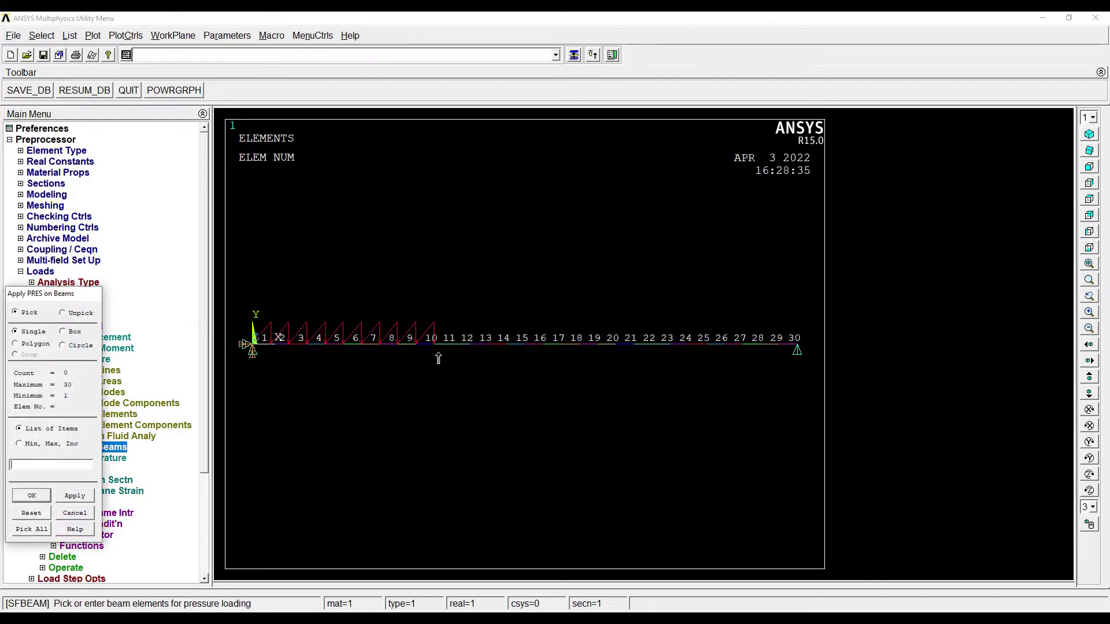
# Apply beam pressure to elements 11 to 20 with 0.667 at node I and 1.333 at node J, consulting the load table in Word.
pyautogui.click(453, 350)
pyautogui.click(470, 350)
pyautogui.click(489, 350)
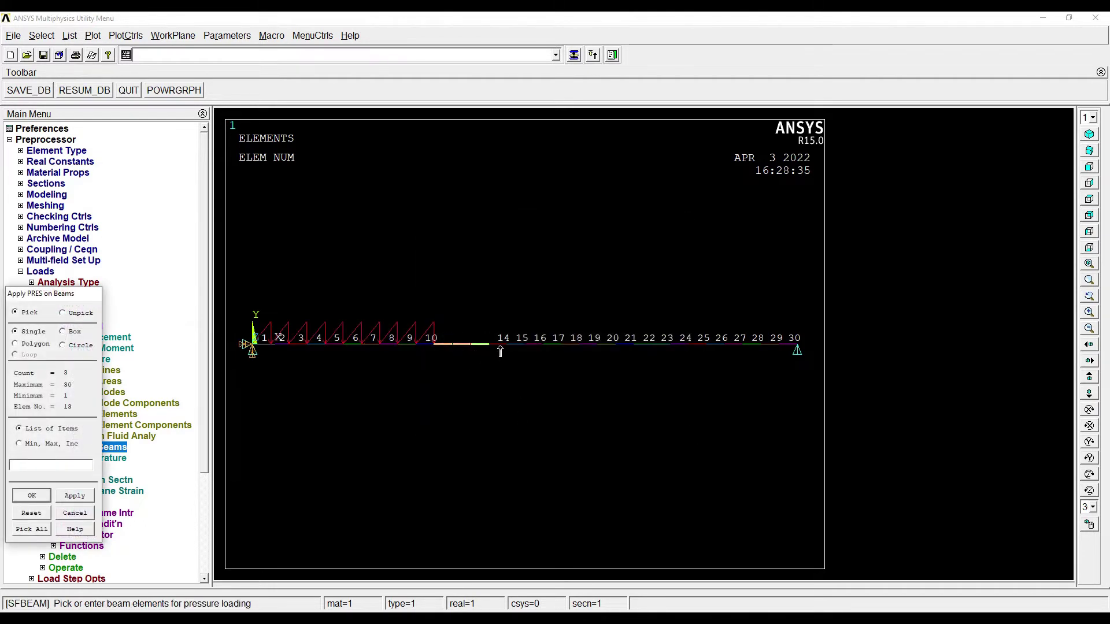
pyautogui.click(515, 350)
pyautogui.click(534, 350)
pyautogui.click(559, 351)
pyautogui.click(574, 350)
pyautogui.click(589, 350)
pyautogui.click(606, 350)
pyautogui.click(34, 498)
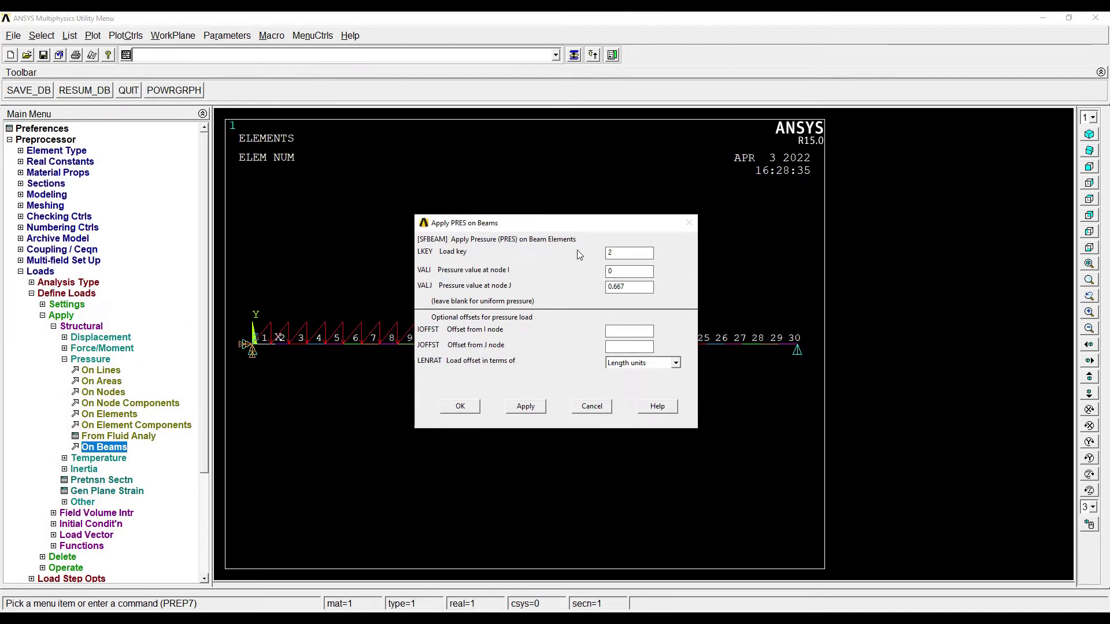
pyautogui.hotkey('alt', 'Tab')
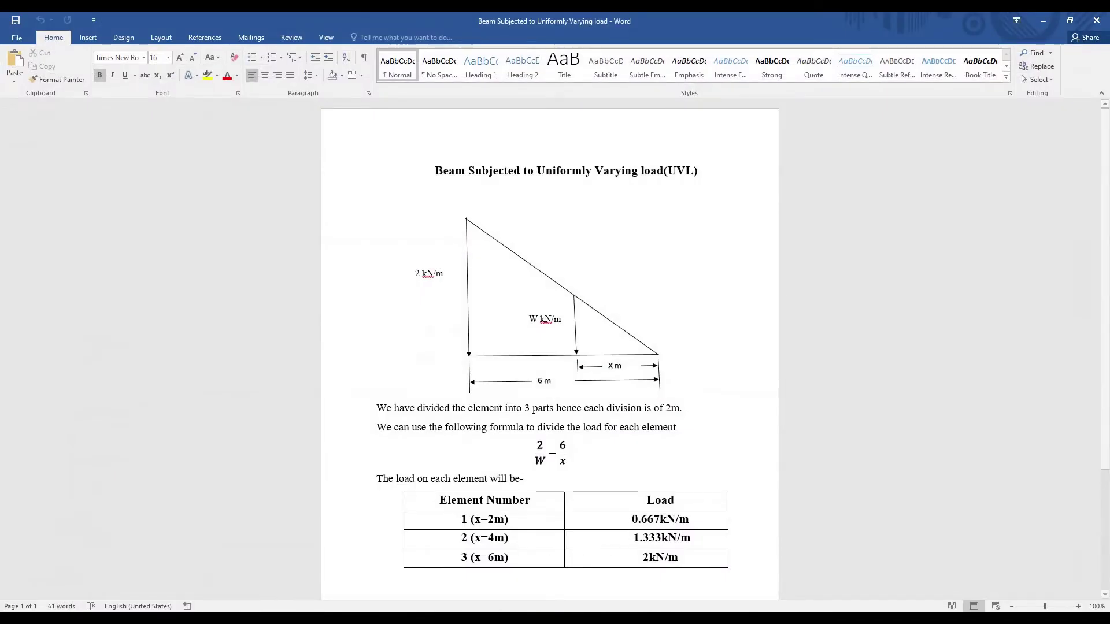
pyautogui.hotkey('alt', 'Tab')
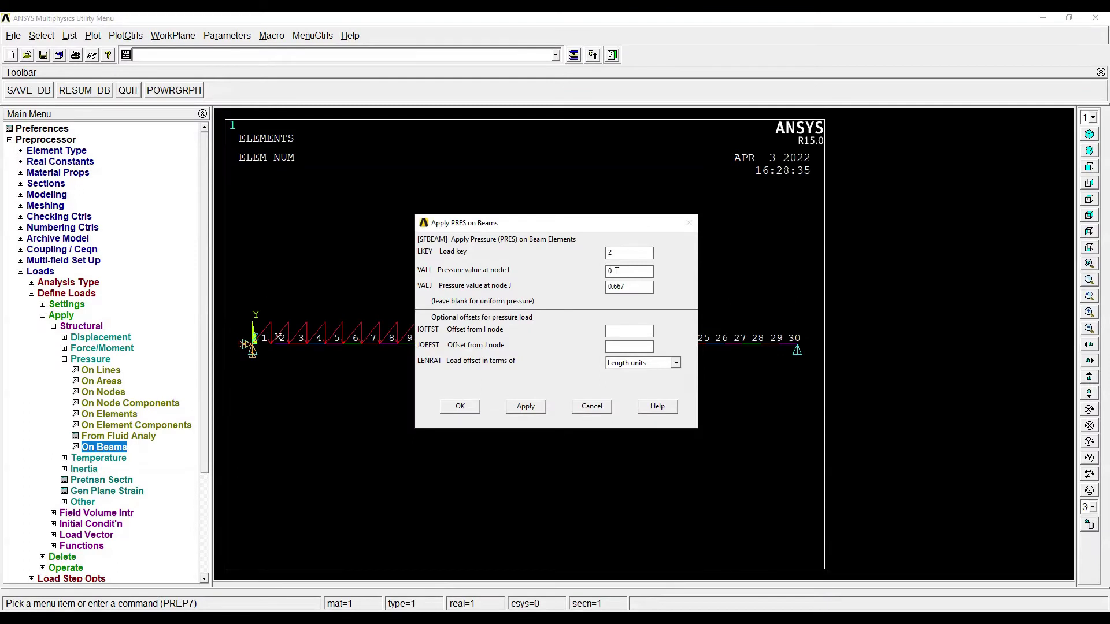
pyautogui.write('667')
pyautogui.moveTo(627, 284); pyautogui.dragTo(571, 279)
pyautogui.write('1.333')
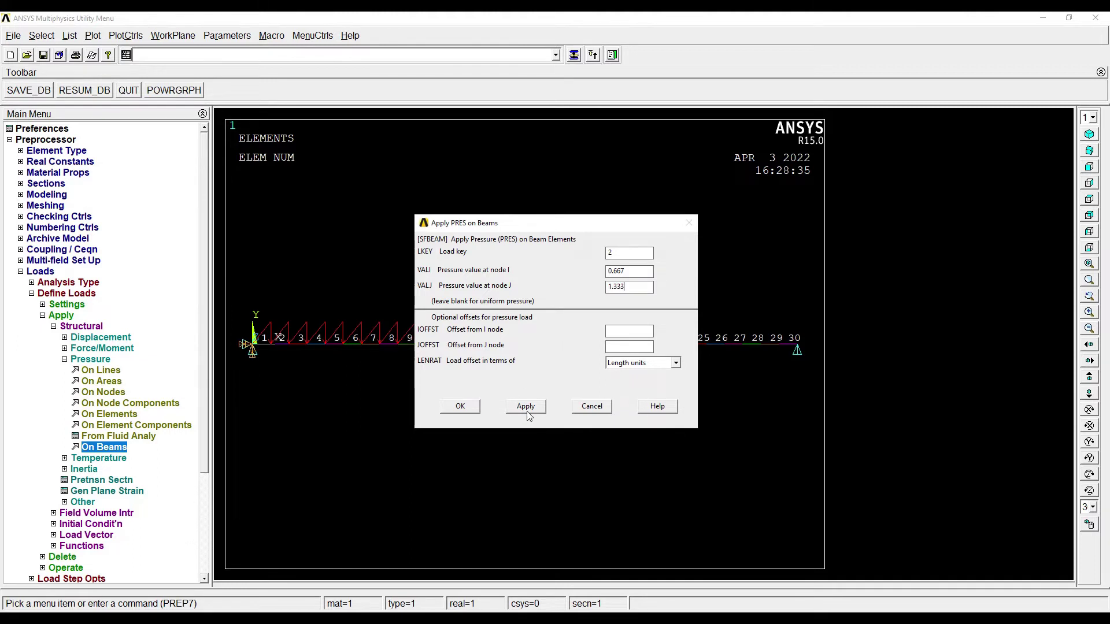
pyautogui.click(525, 407)
pyautogui.click(32, 495)
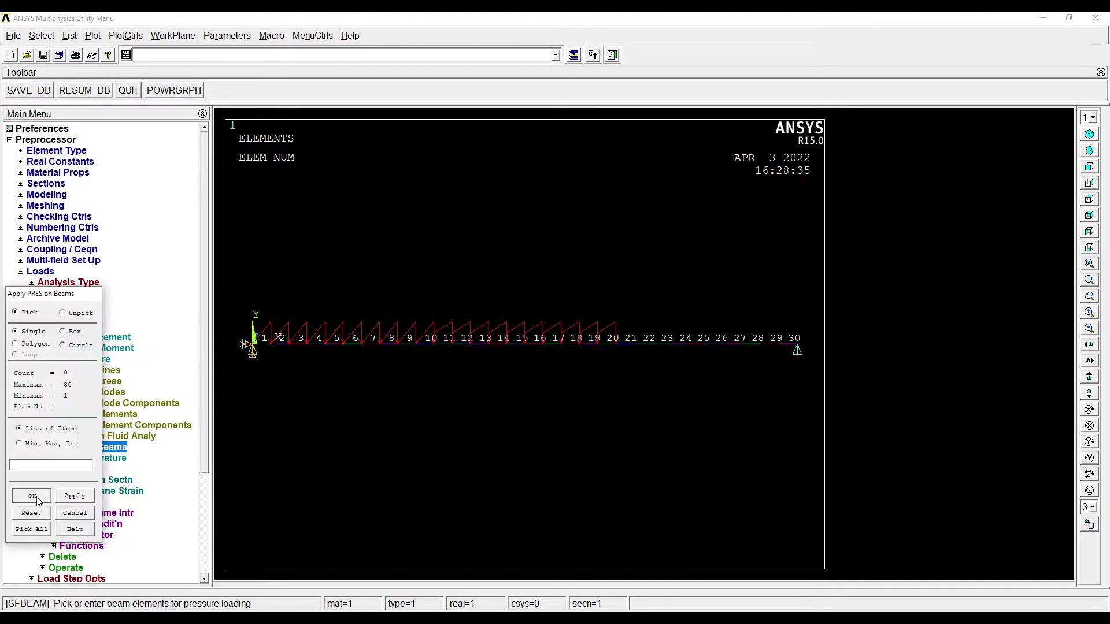
# Apply beam pressure to elements 21 to 30 with load key 2, 1.333 at node I and 2 at node J.
pyautogui.click(98, 447)
pyautogui.click(636, 346)
pyautogui.click(648, 346)
pyautogui.click(665, 346)
pyautogui.click(683, 347)
pyautogui.click(700, 346)
pyautogui.click(718, 347)
pyautogui.click(735, 346)
pyautogui.click(754, 346)
pyautogui.click(773, 346)
pyautogui.click(786, 346)
pyautogui.click(32, 496)
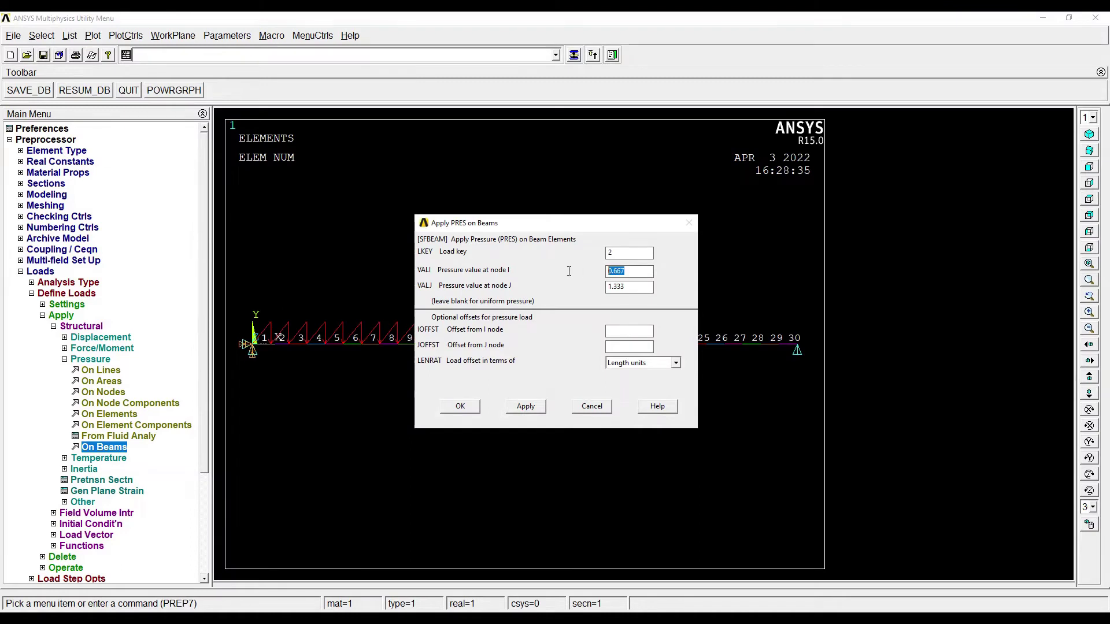
pyautogui.write('1.333')
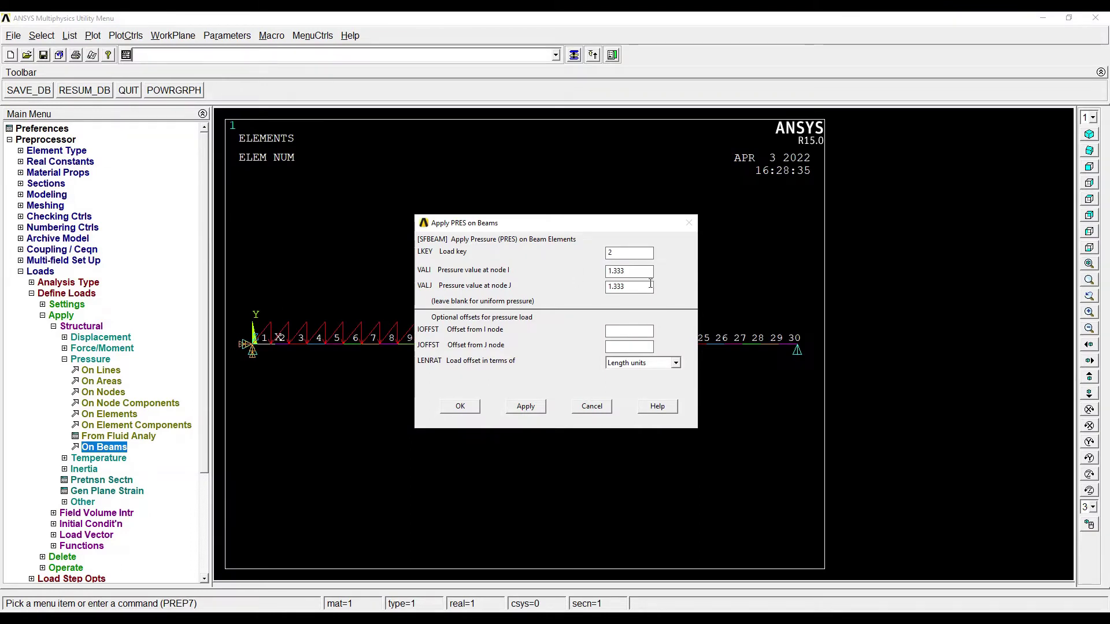
pyautogui.press('Tab')
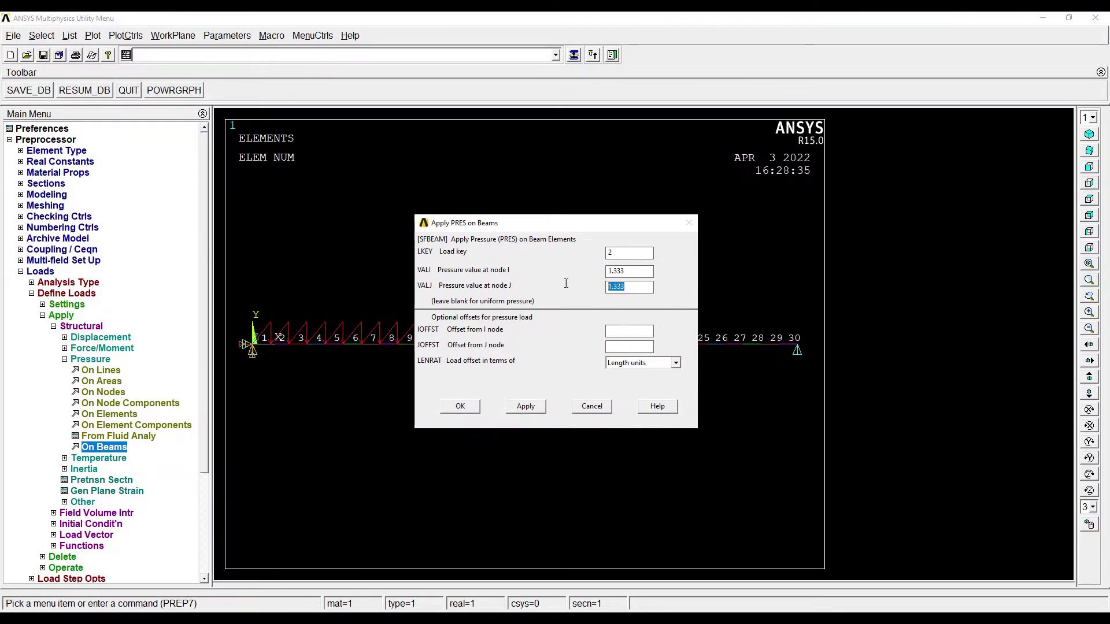
pyautogui.write('2')
pyautogui.click(452, 406)
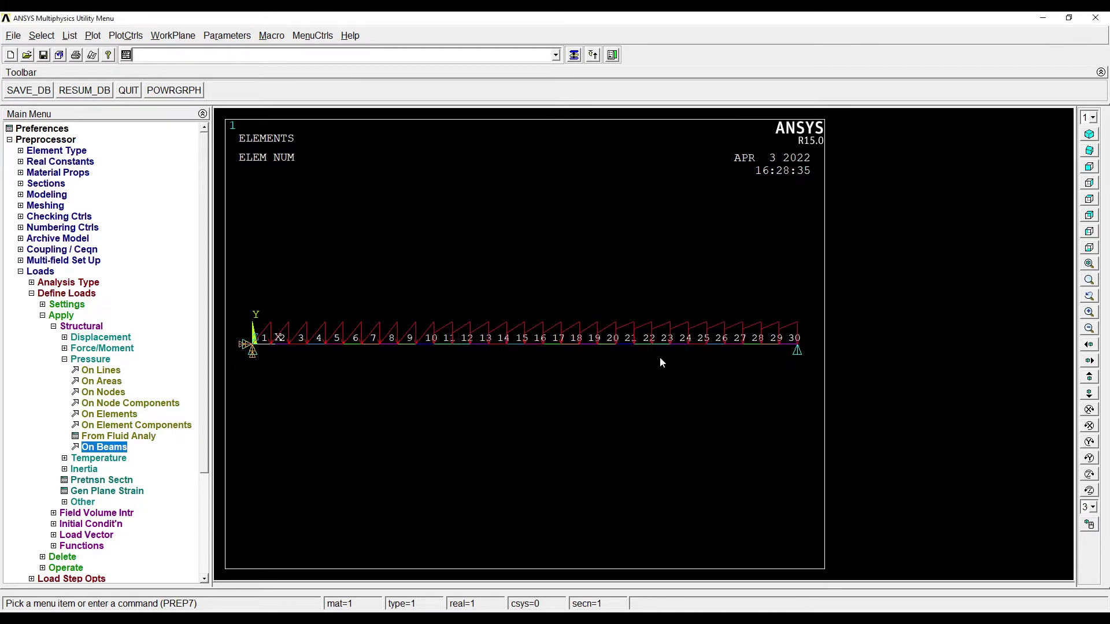
# Solve the current load step and close the solution status windows.
pyautogui.doubleClick(41, 273)
pyautogui.click(35, 305)
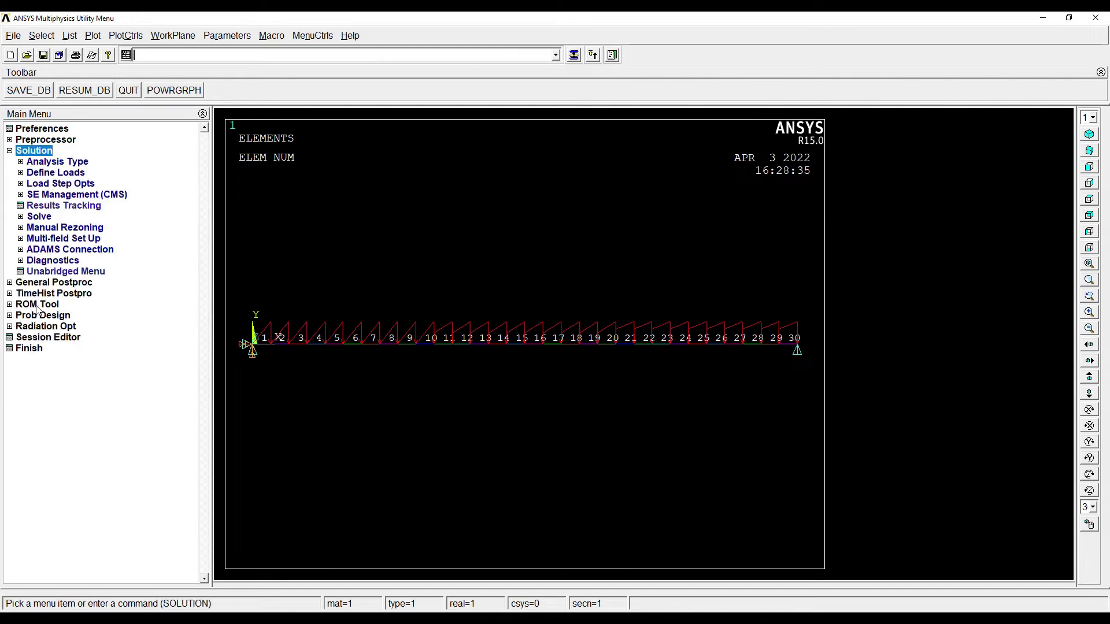
pyautogui.click(40, 217)
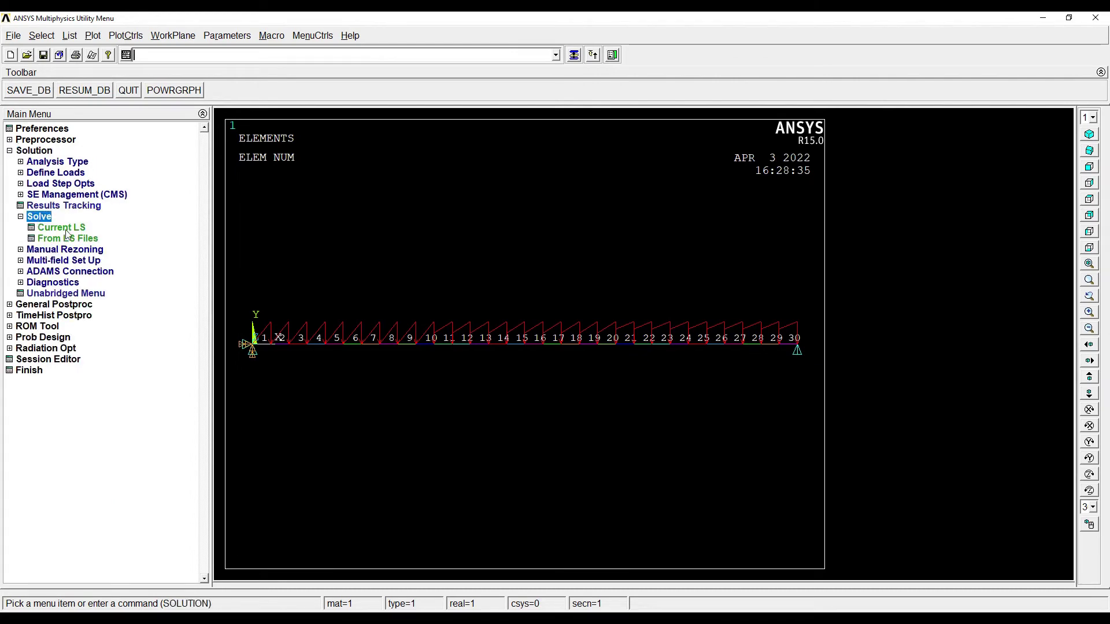
pyautogui.click(61, 227)
pyautogui.click(549, 372)
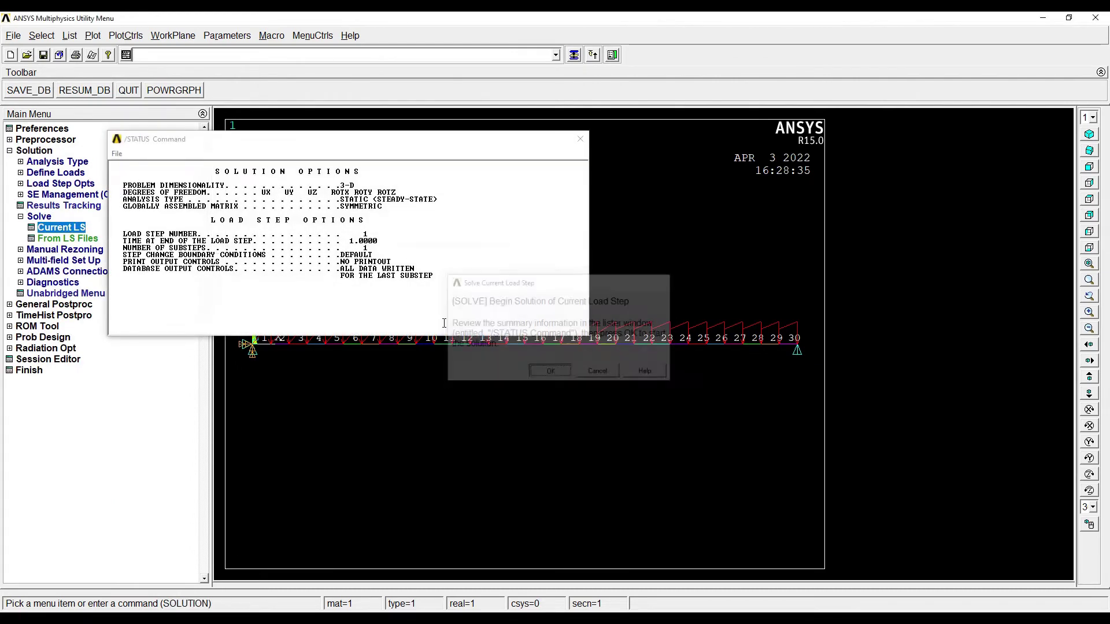
pyautogui.click(165, 94)
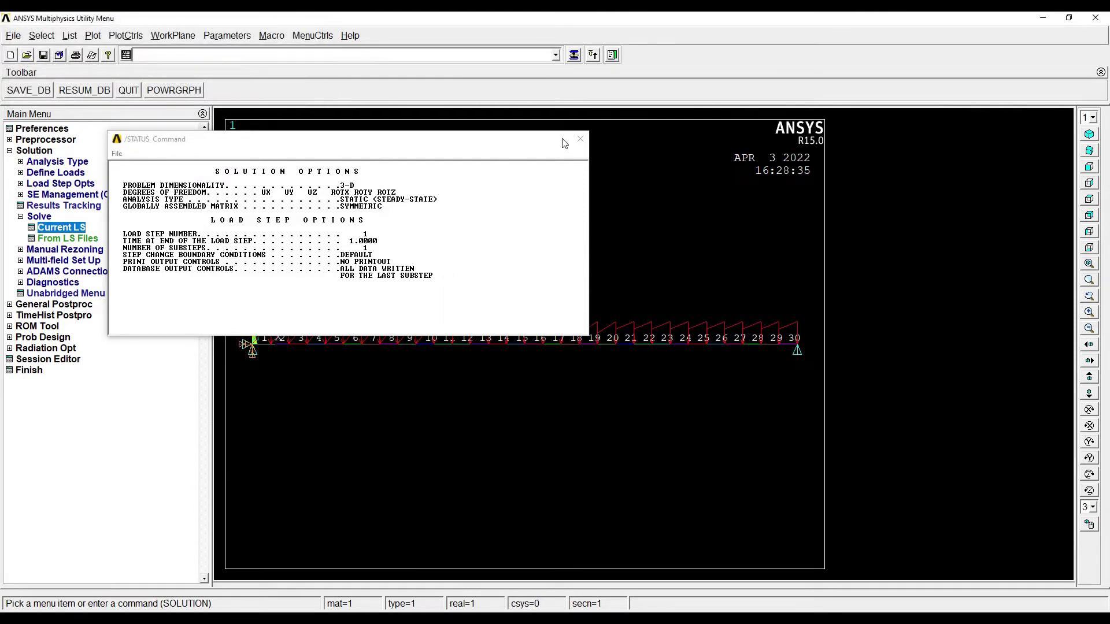
pyautogui.click(580, 139)
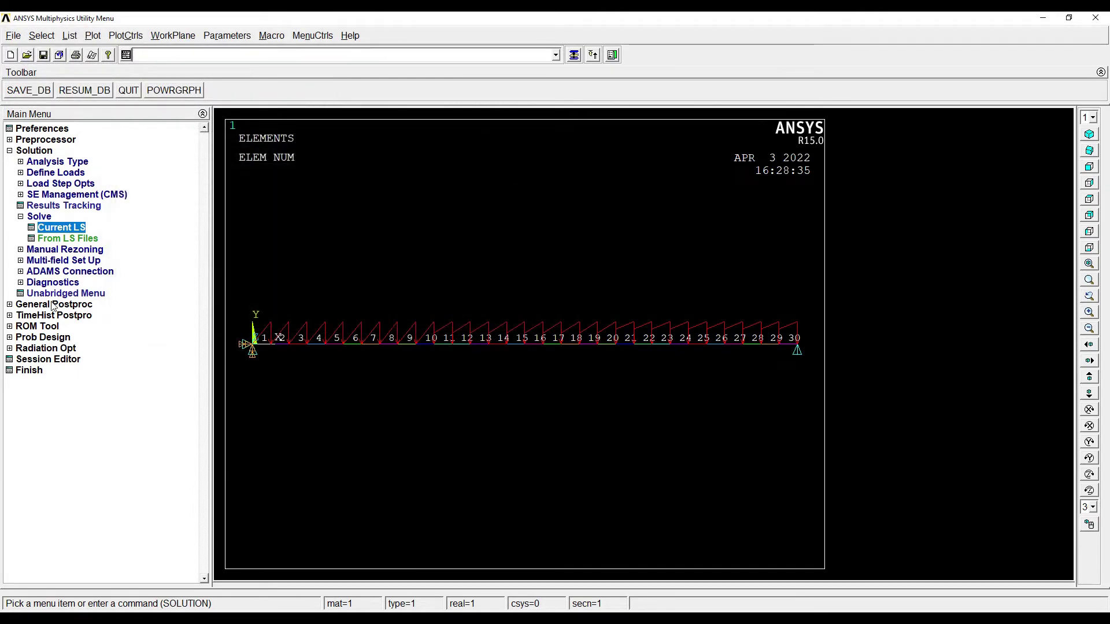
# Define an element table item by sequence number as SMISC,3 in General Postproc.
pyautogui.click(53, 305)
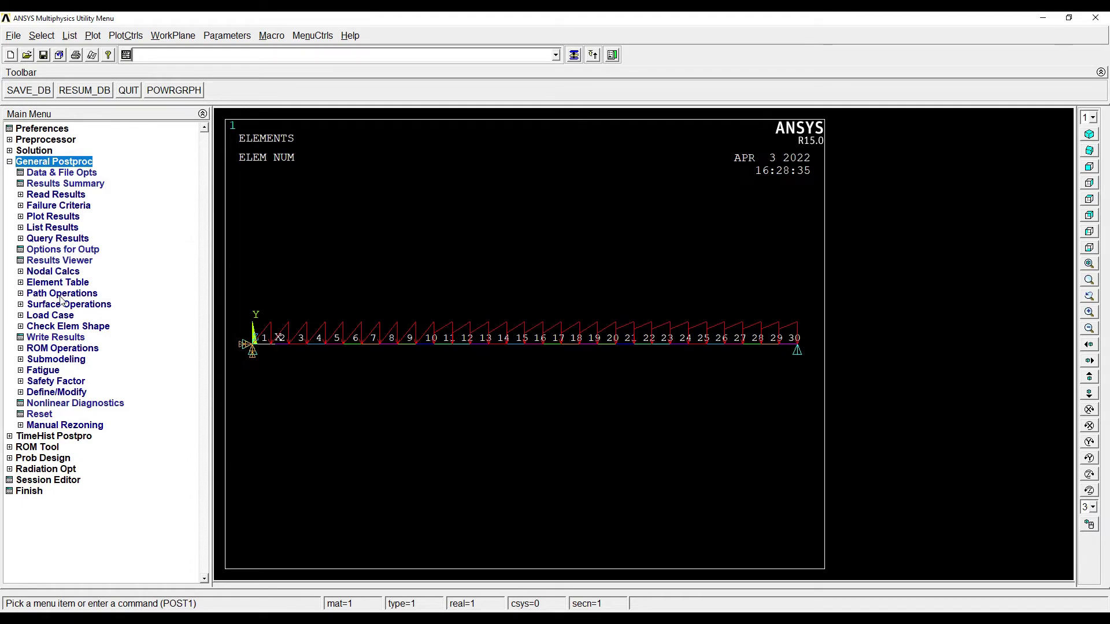
pyautogui.click(57, 282)
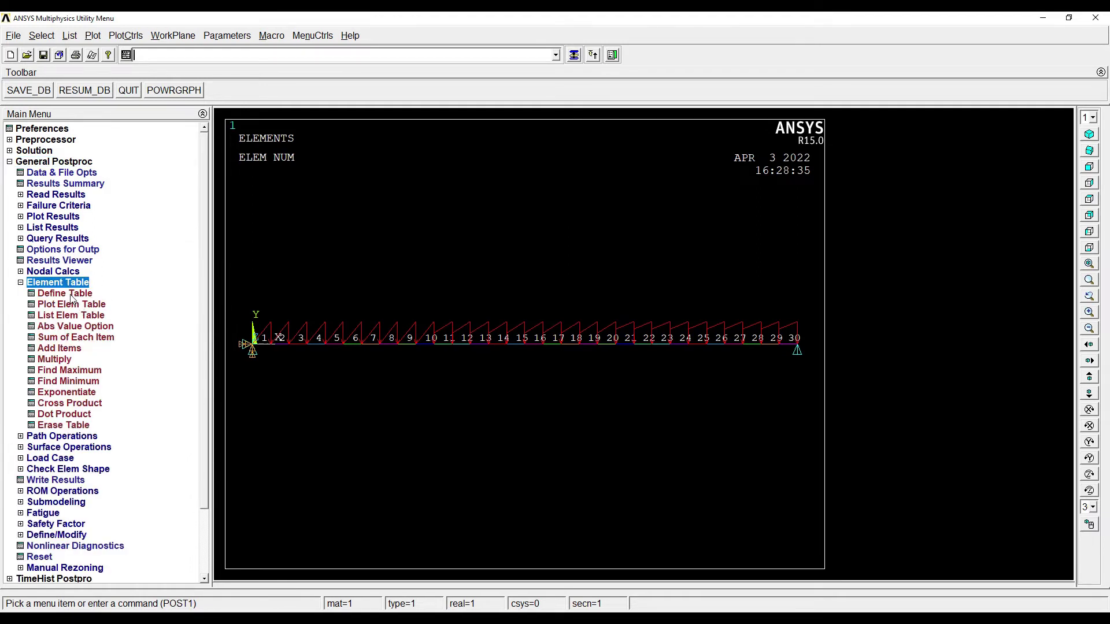
pyautogui.click(68, 293)
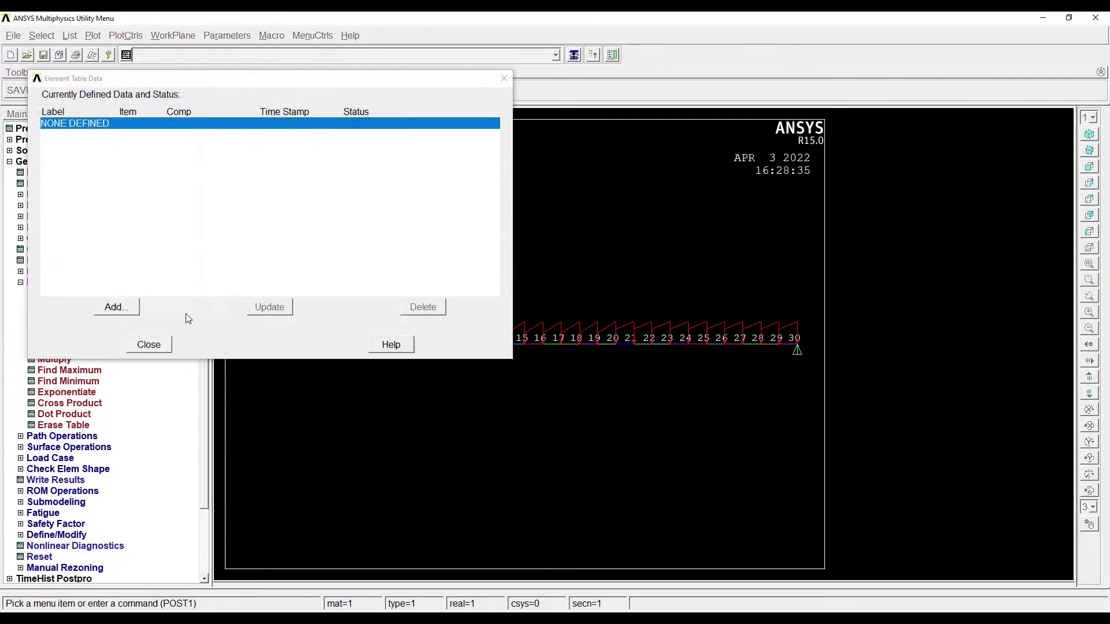
pyautogui.click(116, 307)
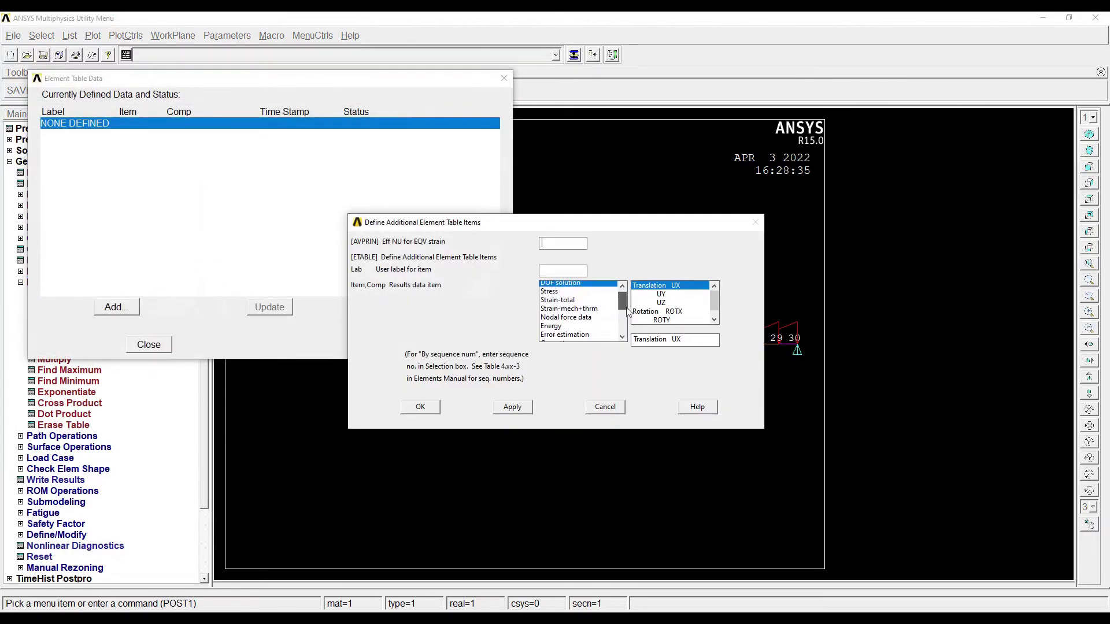
pyautogui.scroll(-5, 628, 312)
pyautogui.click(567, 337)
pyautogui.click(675, 339)
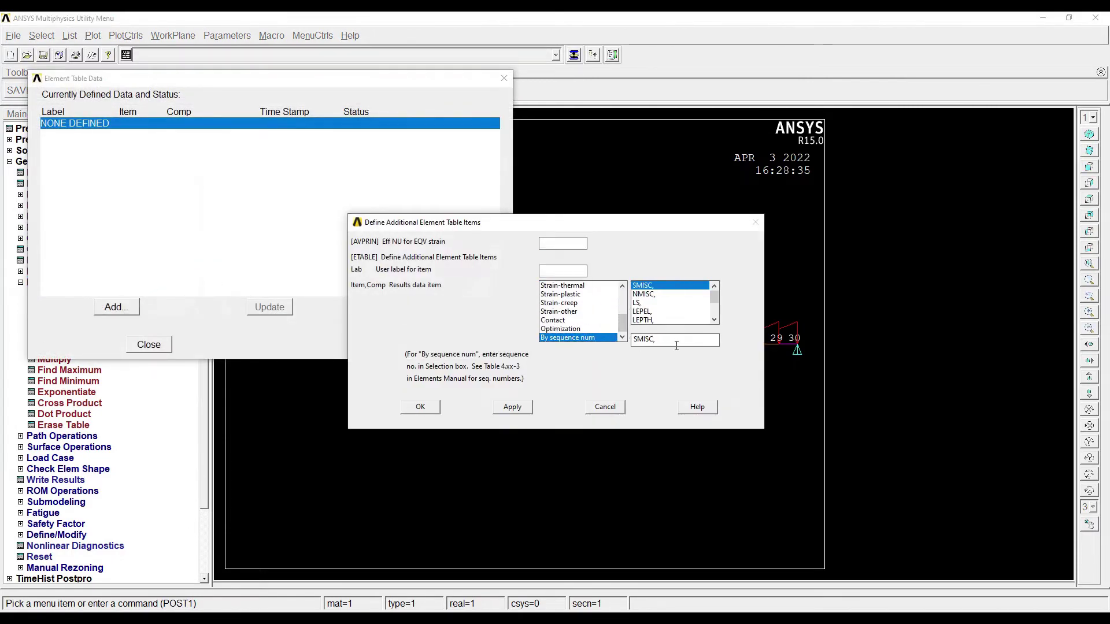
pyautogui.write('3')
pyautogui.click(530, 405)
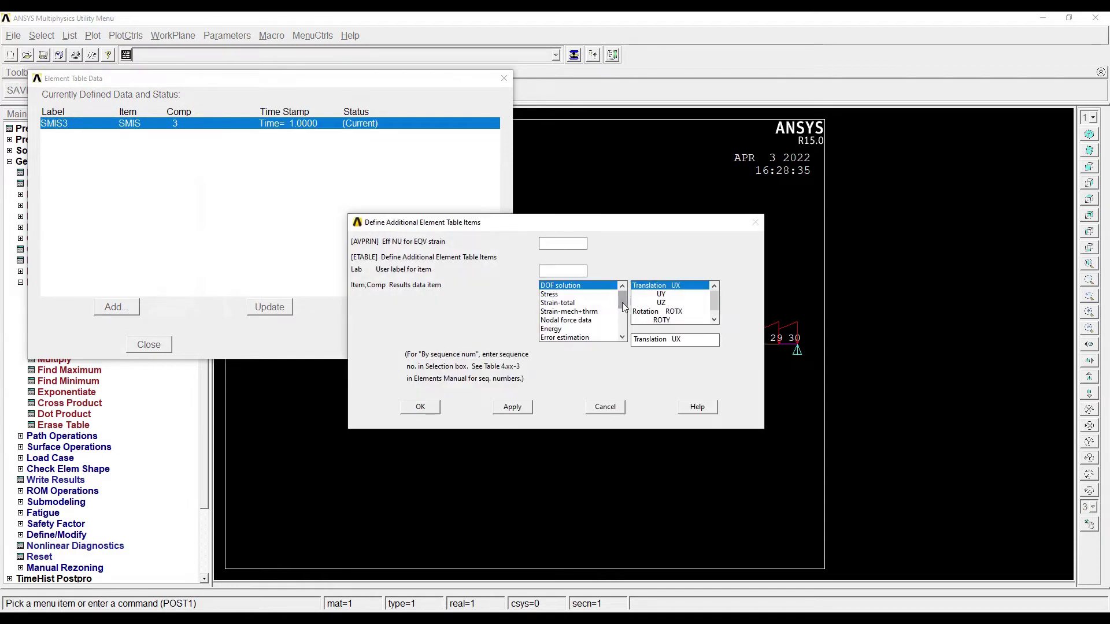
# Add the by-sequence-number items SMISC,6 and SMISC,16 to the element table.
pyautogui.scroll(-5, 624, 306)
pyautogui.click(567, 338)
pyautogui.click(670, 340)
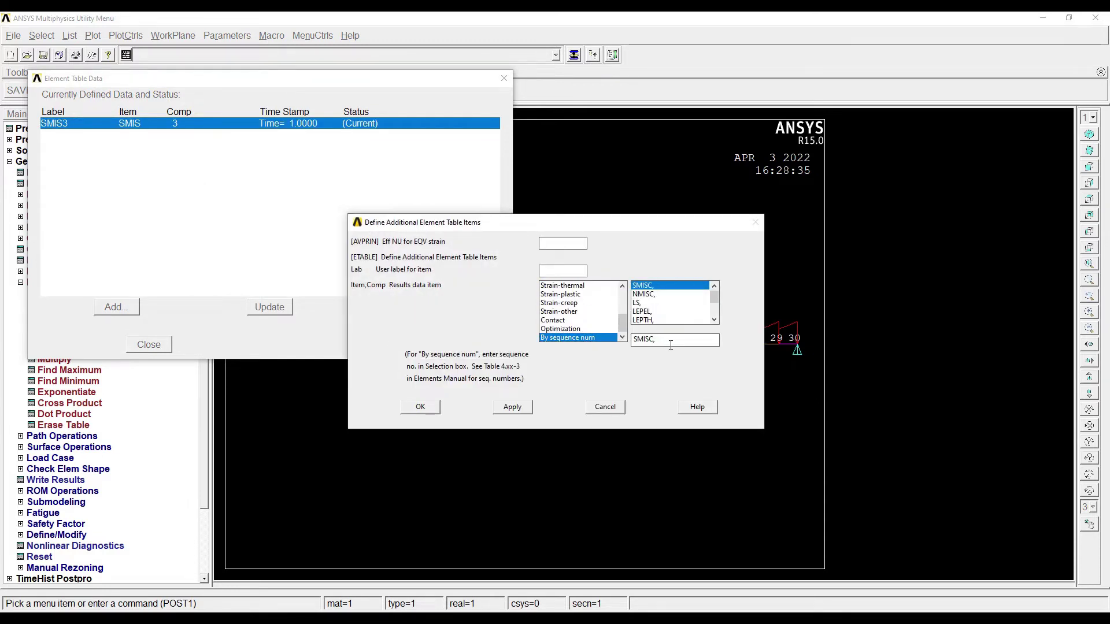
pyautogui.write('6')
pyautogui.click(512, 406)
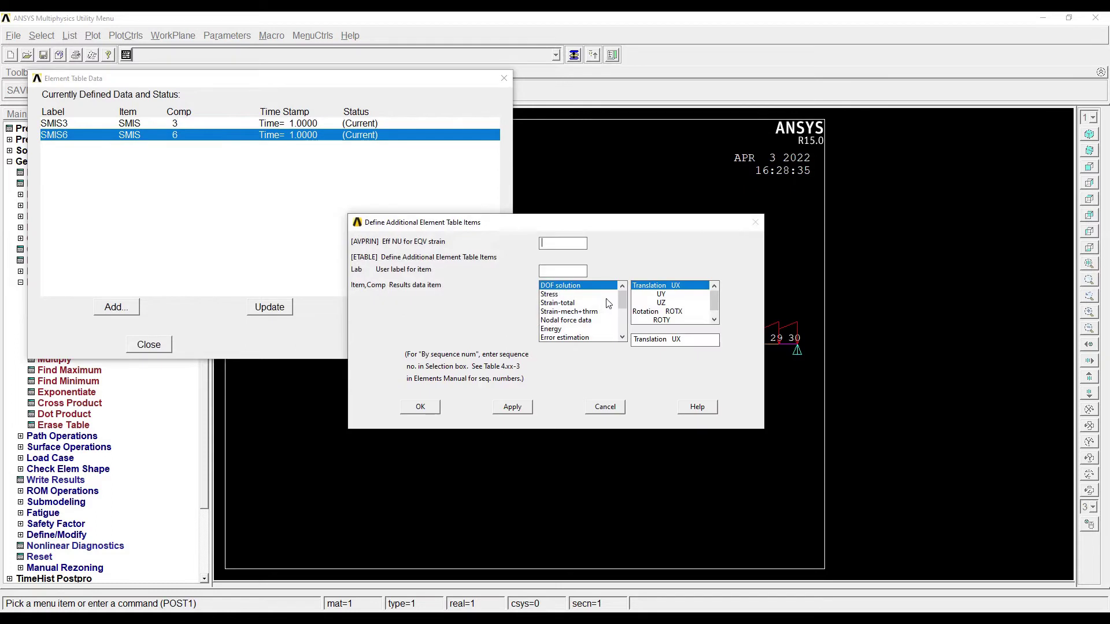
pyautogui.scroll(-5, 619, 298)
pyautogui.click(568, 337)
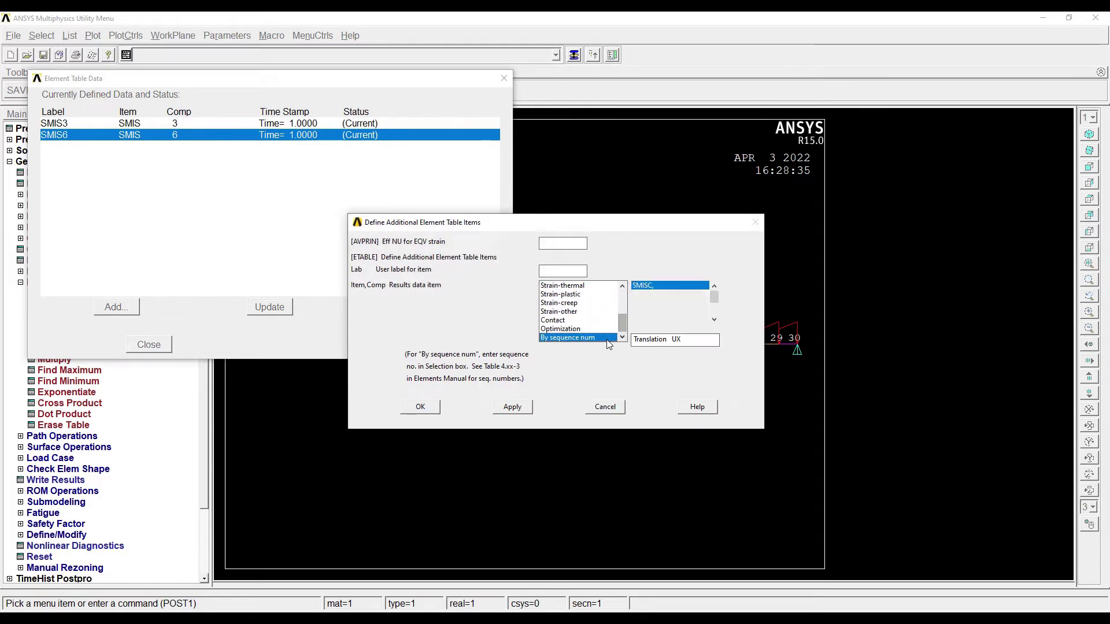
pyautogui.click(671, 341)
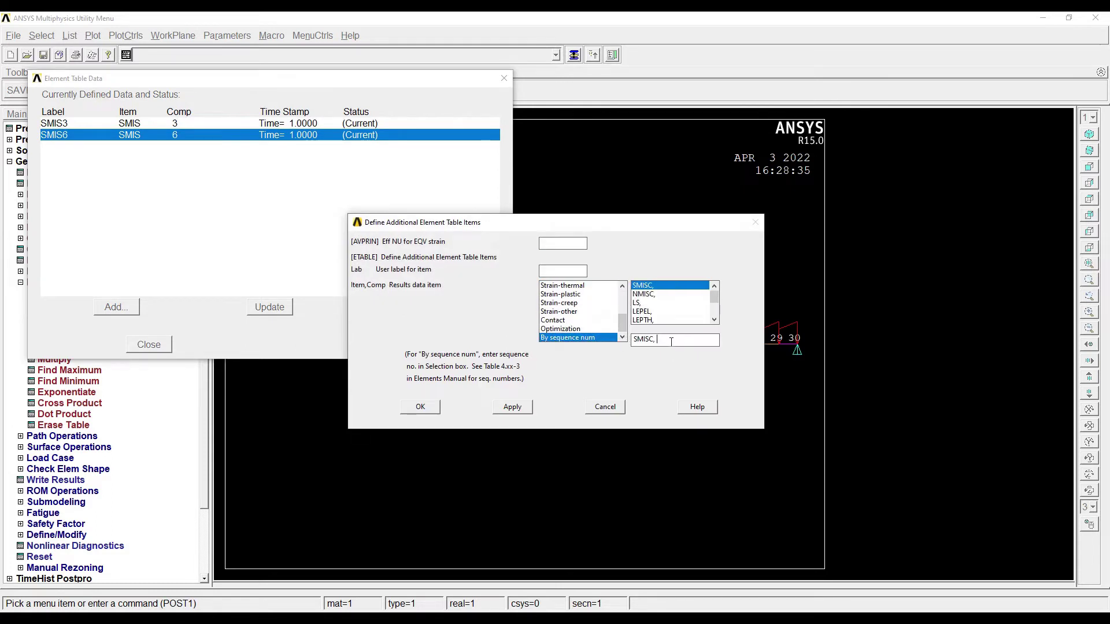
pyautogui.click(512, 406)
# Add the by-sequence-number item SMISC,19 and finish the element table definition.
pyautogui.scroll(-5, 624, 334)
pyautogui.click(609, 337)
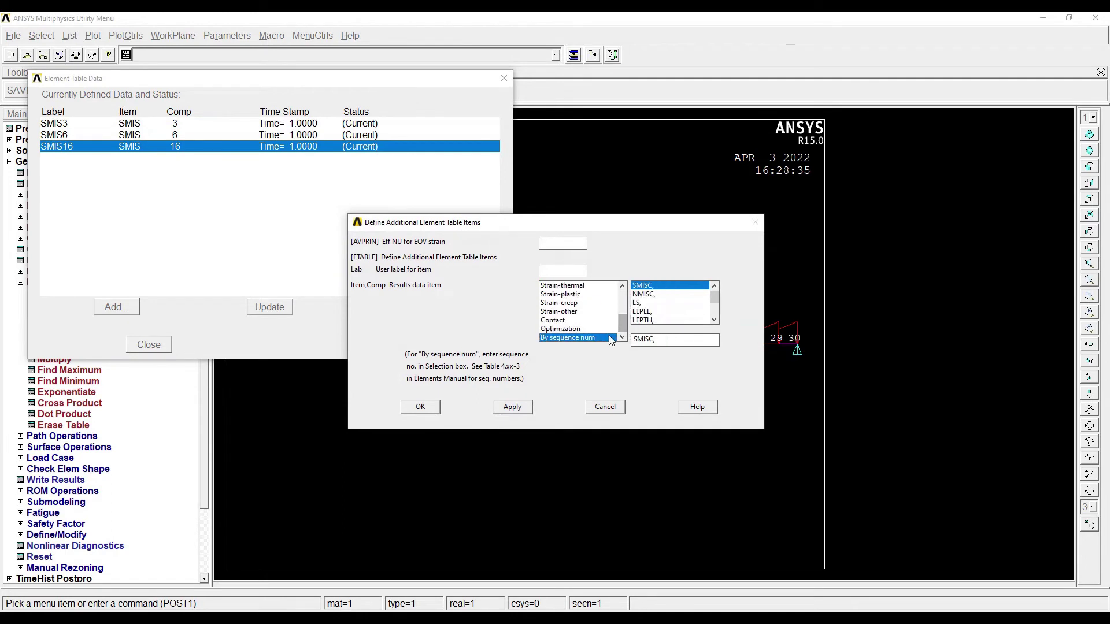
pyautogui.click(669, 341)
pyautogui.write('19')
pyautogui.click(421, 406)
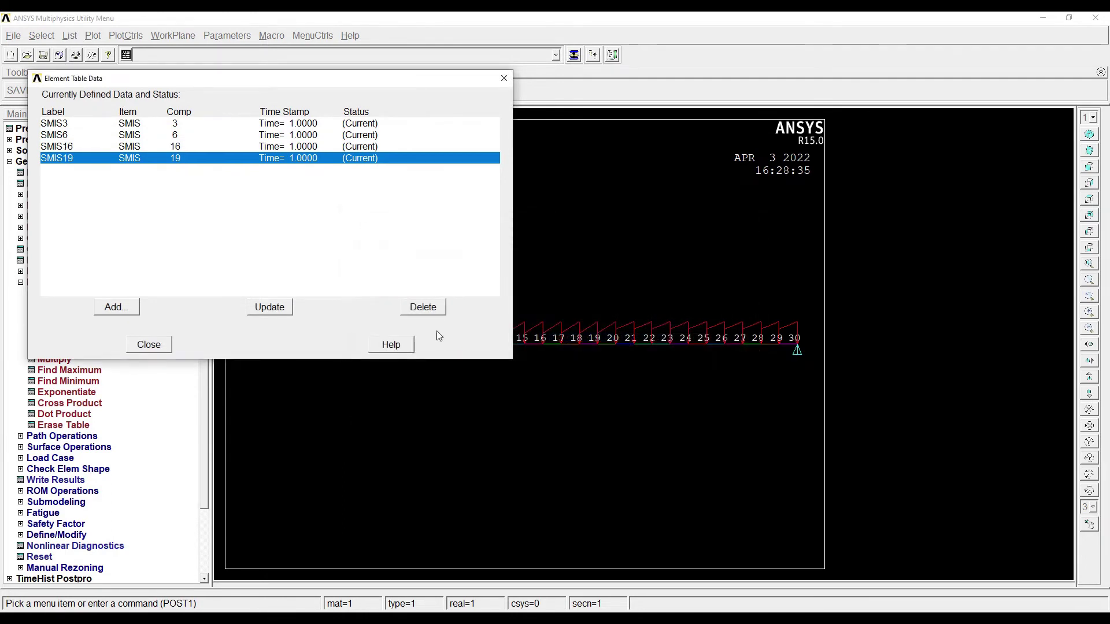
pyautogui.click(149, 346)
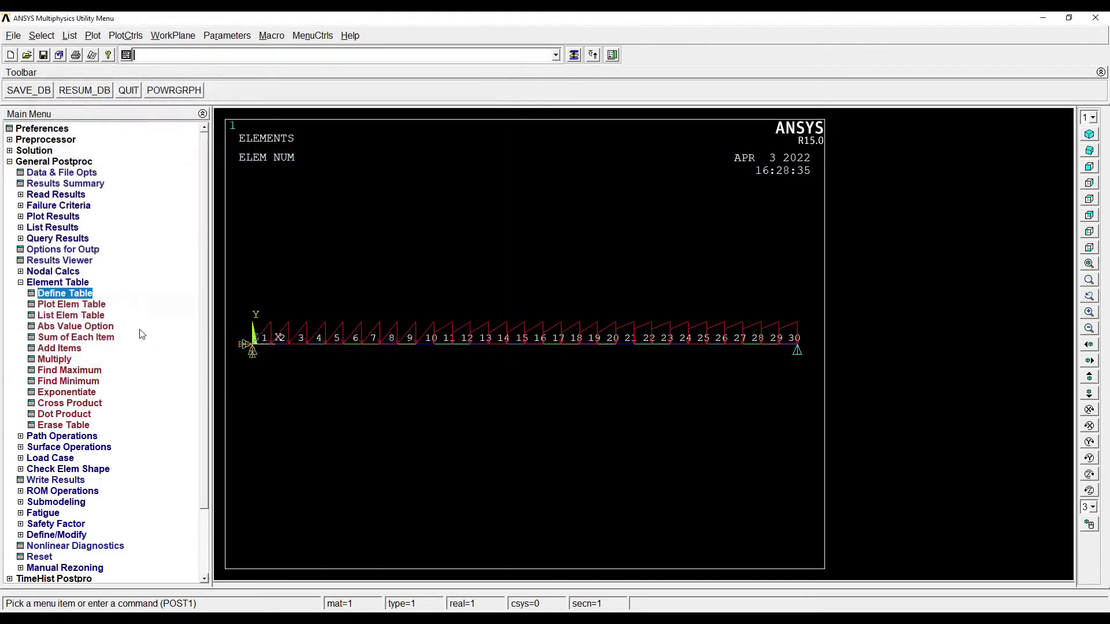
# Plot the line-element results on the undeformed shape with SMIS3 at node I and SMIS16 at node J.
pyautogui.click(60, 219)
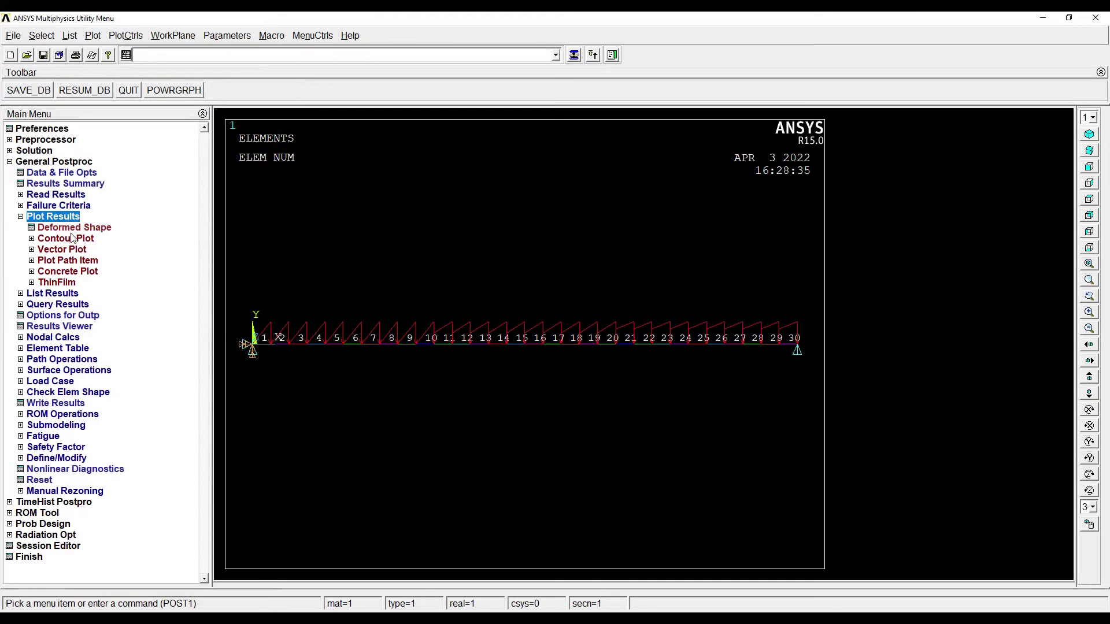
pyautogui.click(71, 239)
pyautogui.click(80, 283)
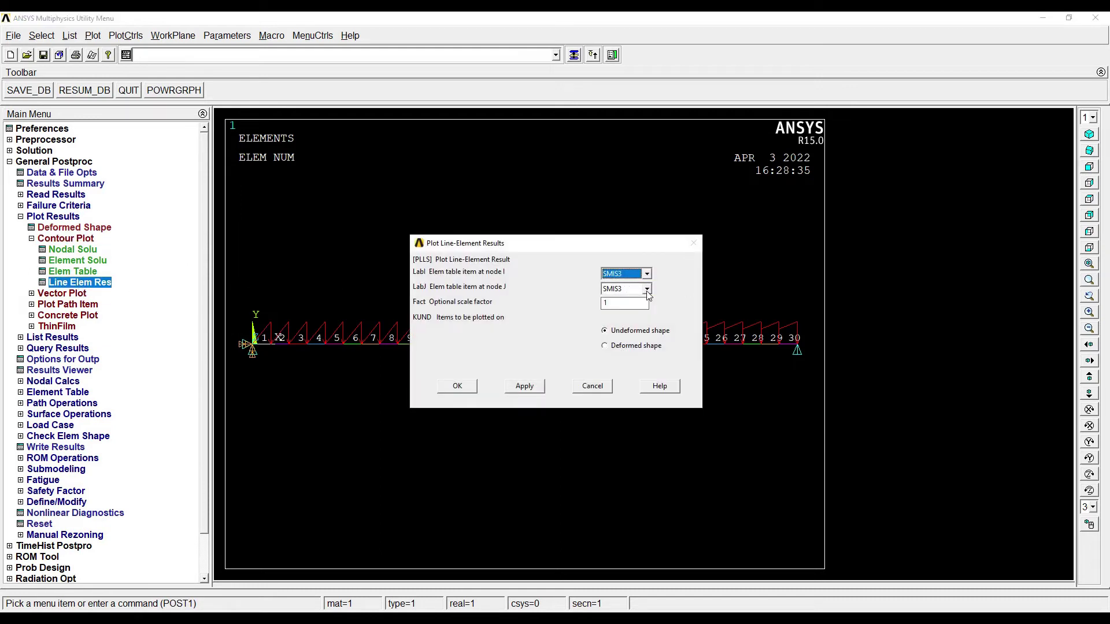
pyautogui.click(647, 289)
pyautogui.click(628, 301)
pyautogui.click(455, 392)
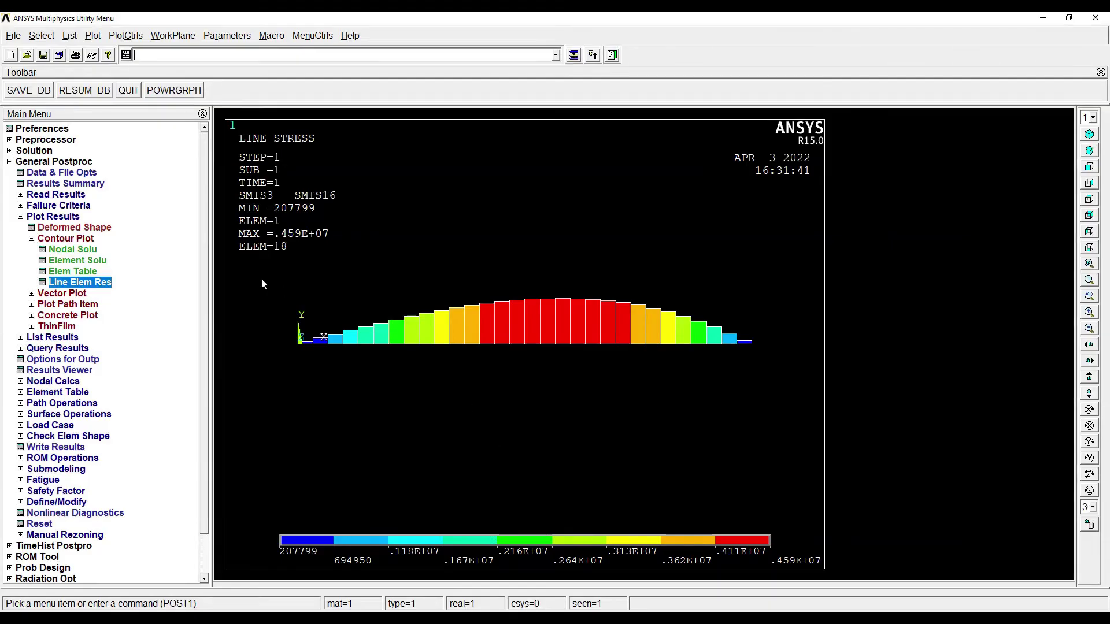
# Plot the line-element results with SMIS6 at node I and SMIS19 at node J, compare them with the hand-drawn diagrams in Photos, and return to ANSYS.
pyautogui.click(107, 284)
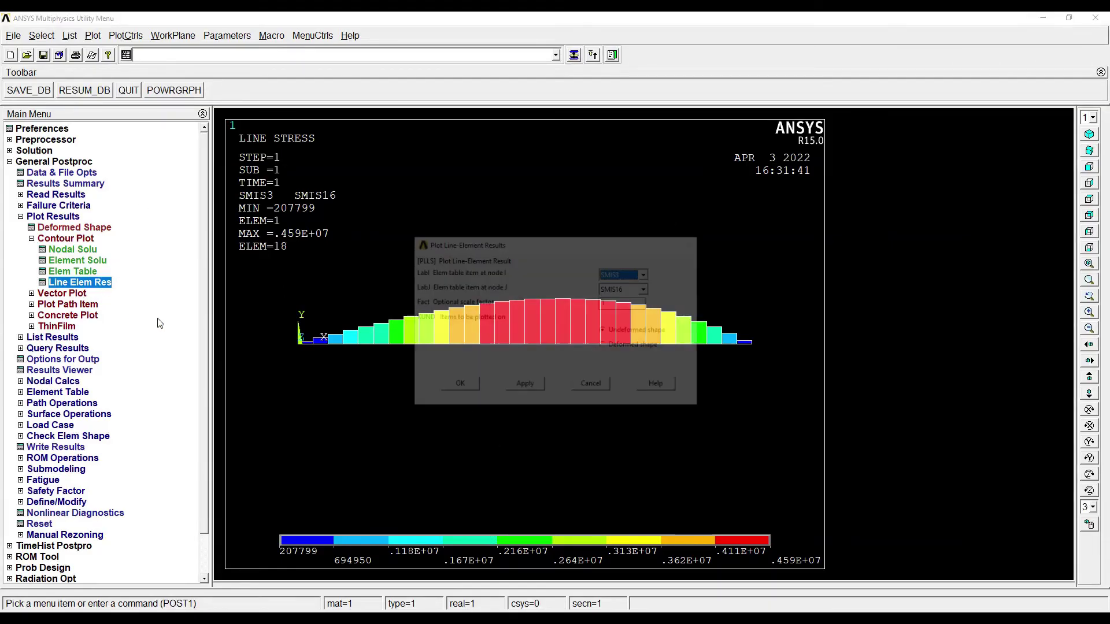
pyautogui.click(646, 273)
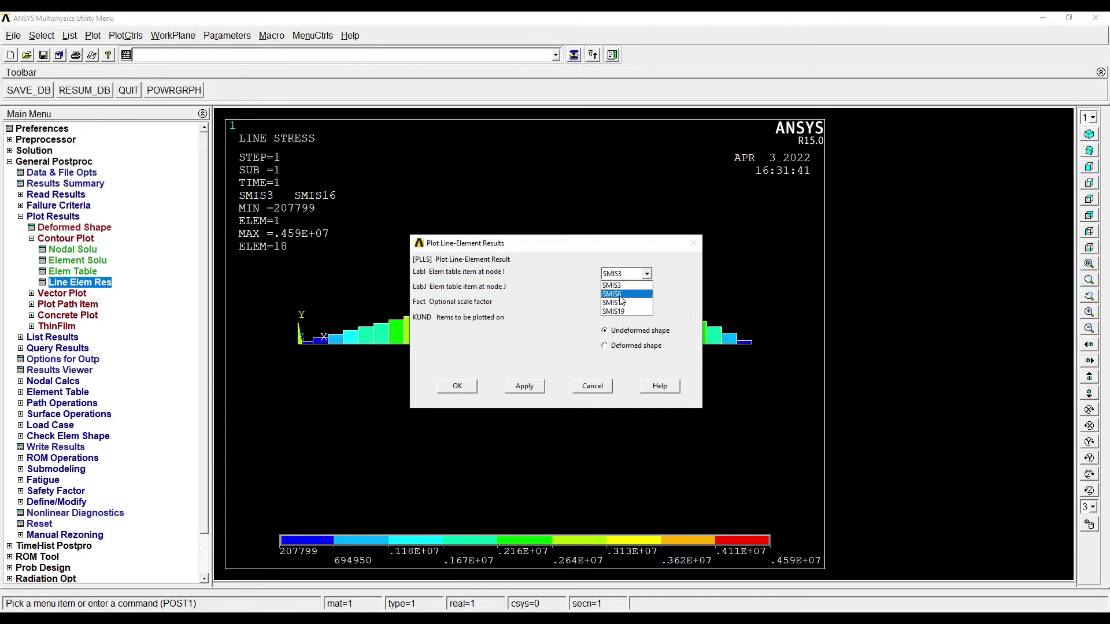
pyautogui.click(645, 295)
pyautogui.click(647, 289)
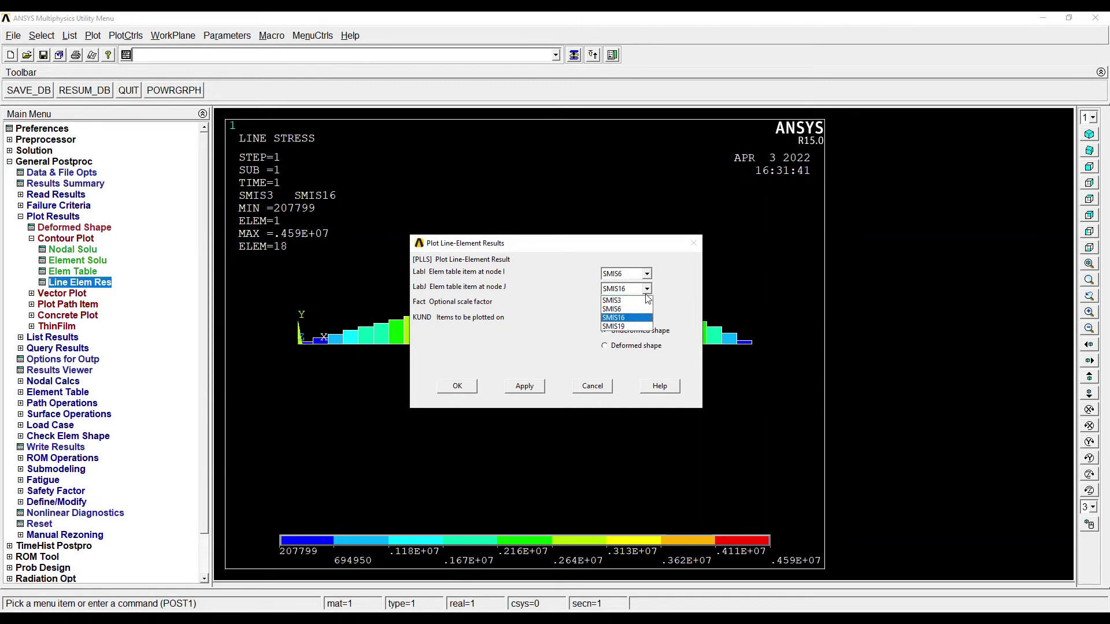
pyautogui.click(619, 330)
pyautogui.click(457, 386)
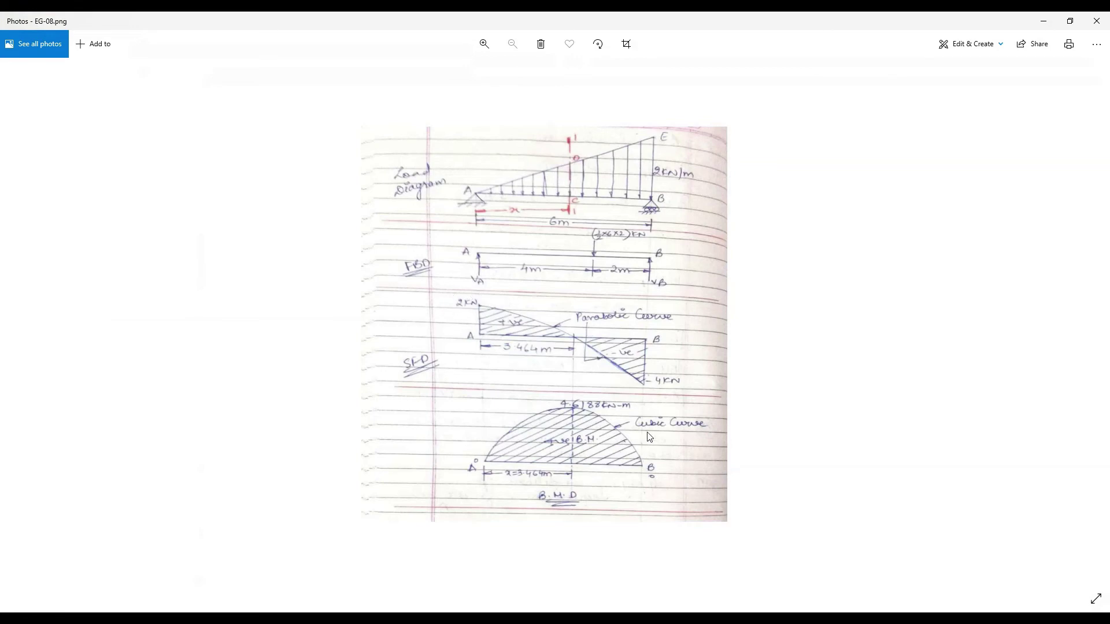
pyautogui.hotkey('alt', 'Tab')
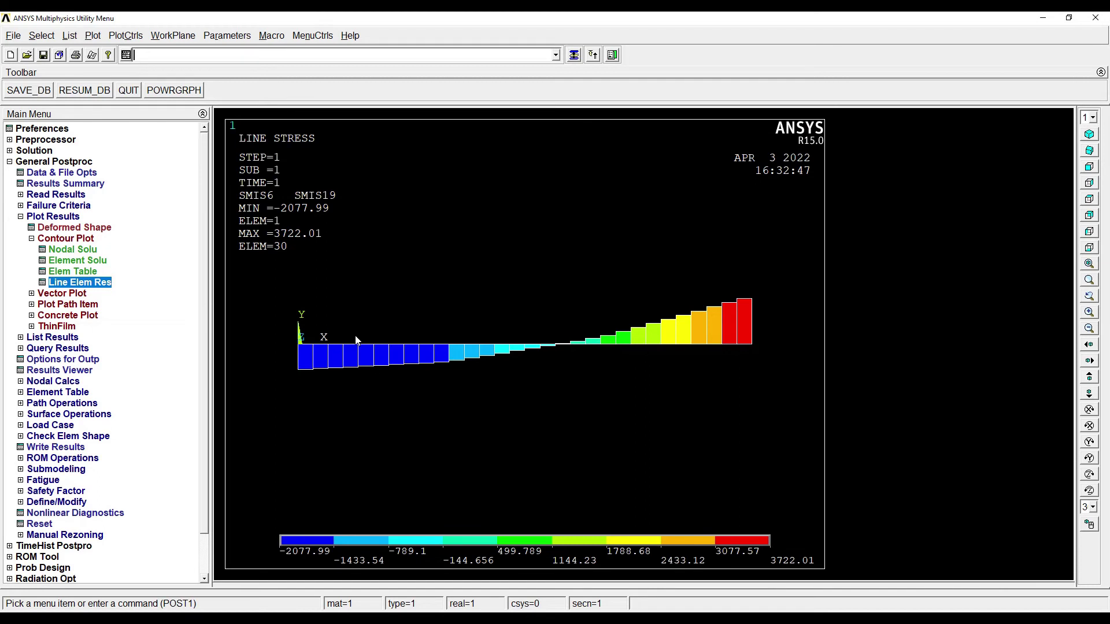
# Plot the beam's deformed shape together with the undeformed shape.
pyautogui.click(73, 229)
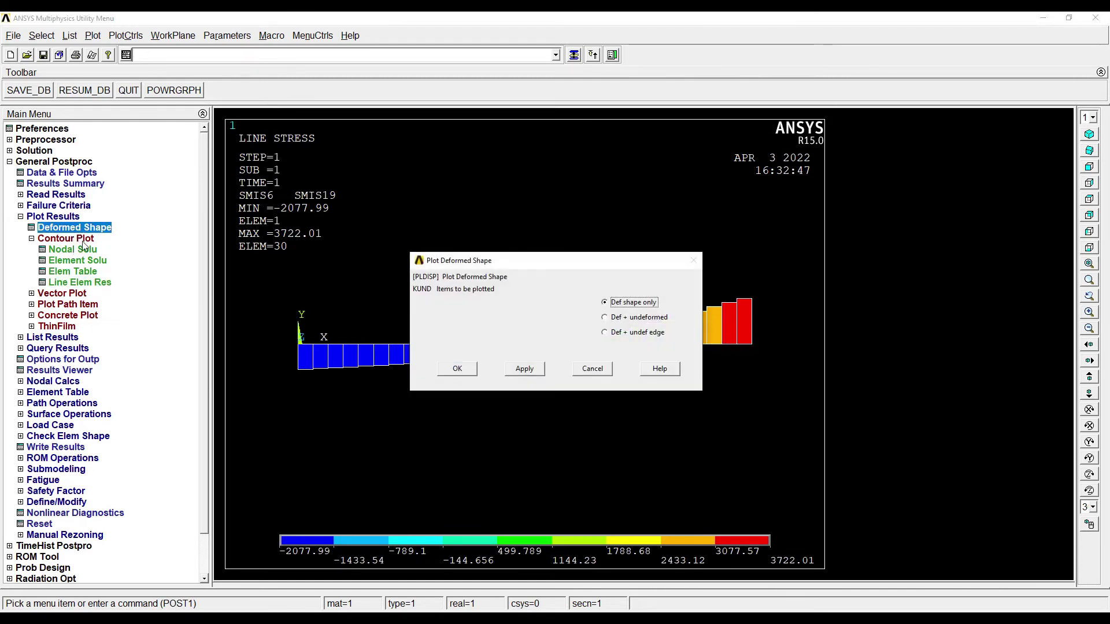
pyautogui.click(605, 317)
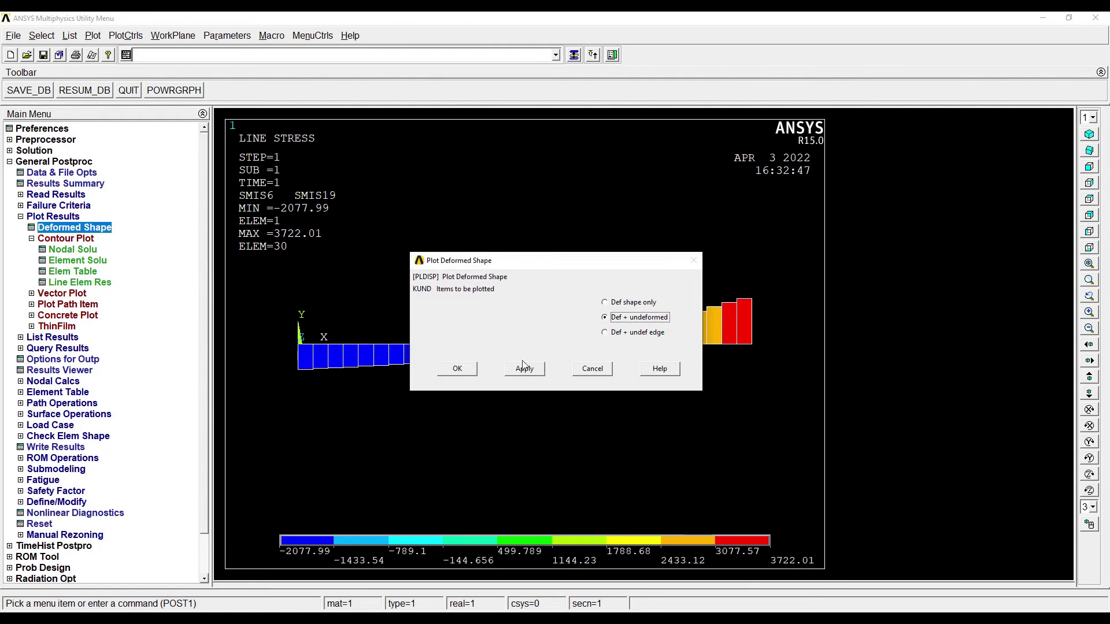
pyautogui.click(474, 373)
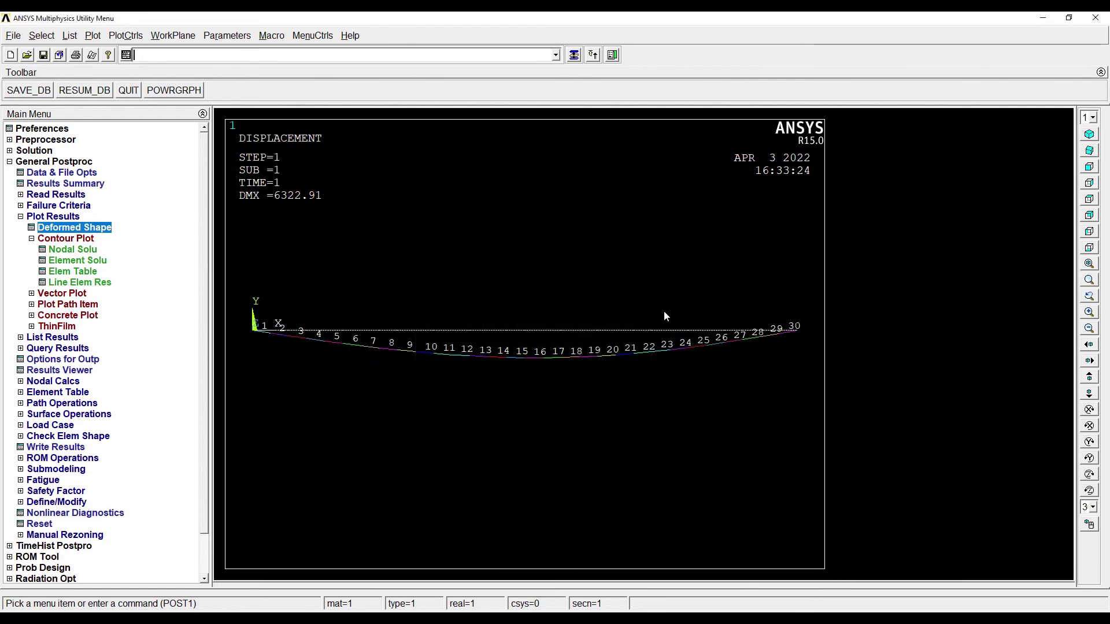
# Contour-plot the nodal displacement vector sum as the deformed shape with undeformed model.
pyautogui.click(73, 250)
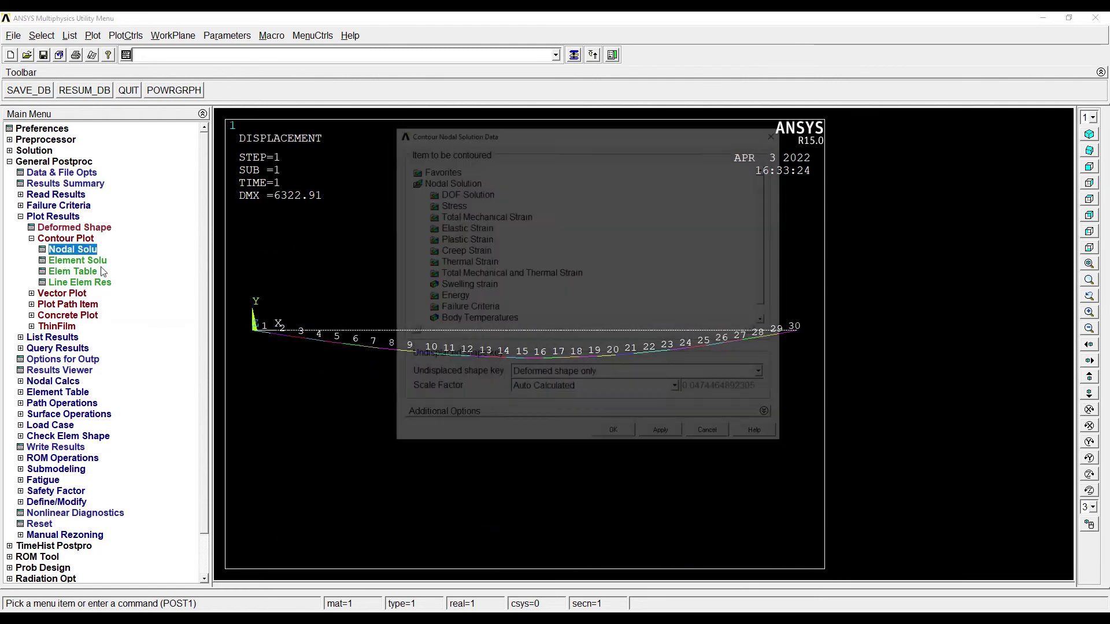
pyautogui.doubleClick(463, 192)
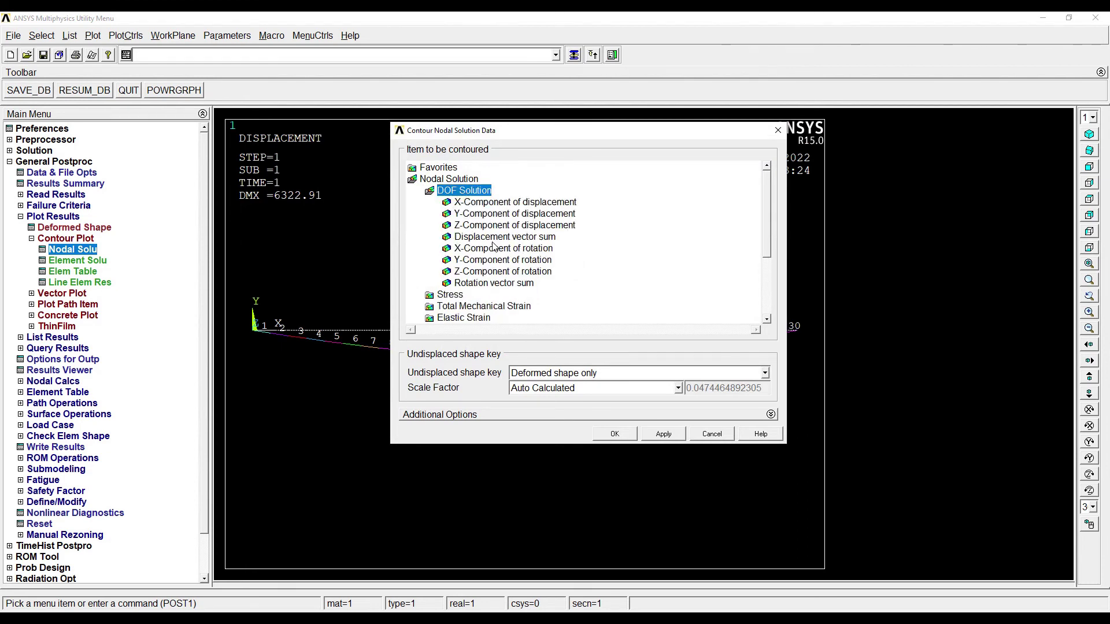
pyautogui.click(492, 238)
pyautogui.click(663, 373)
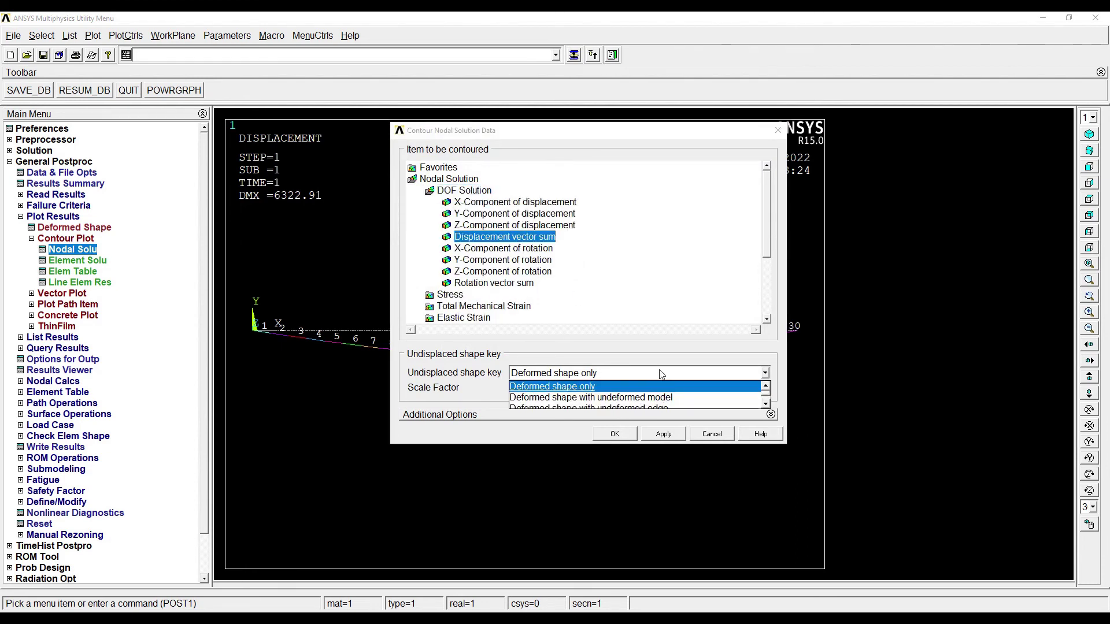
pyautogui.click(646, 398)
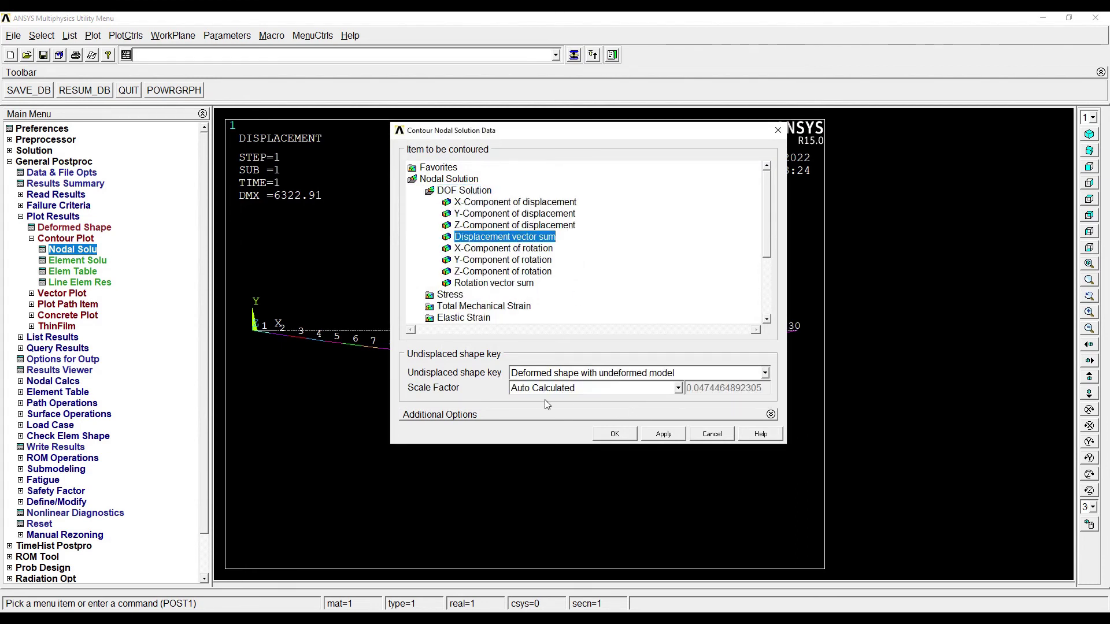
pyautogui.click(615, 435)
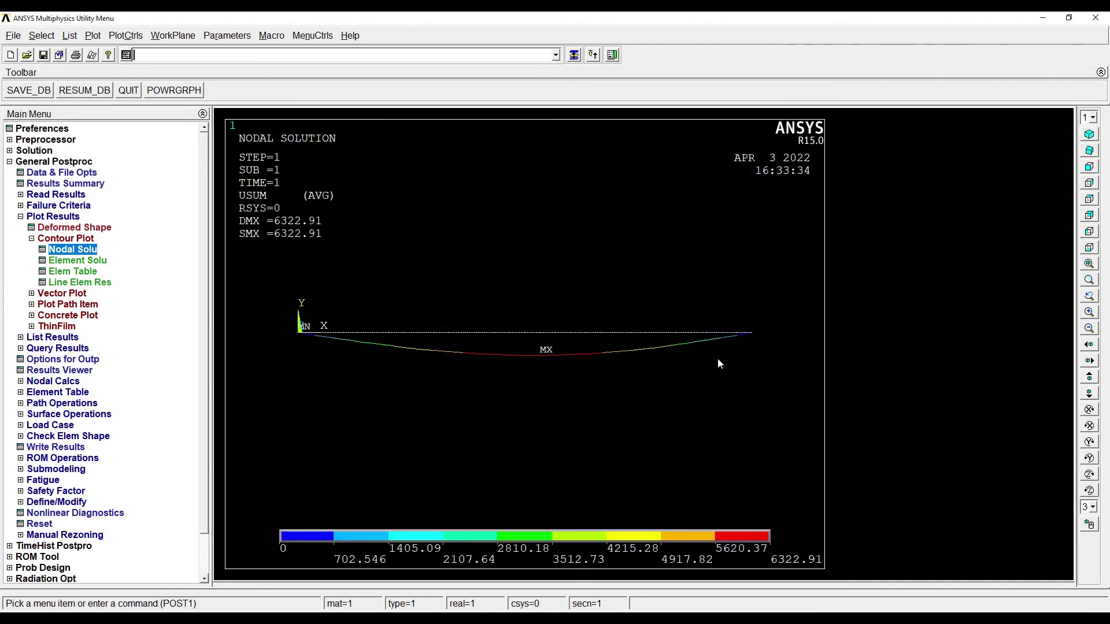
# Contour-plot the nodal von Mises stress on the deformed shape with undeformed model.
pyautogui.click(72, 249)
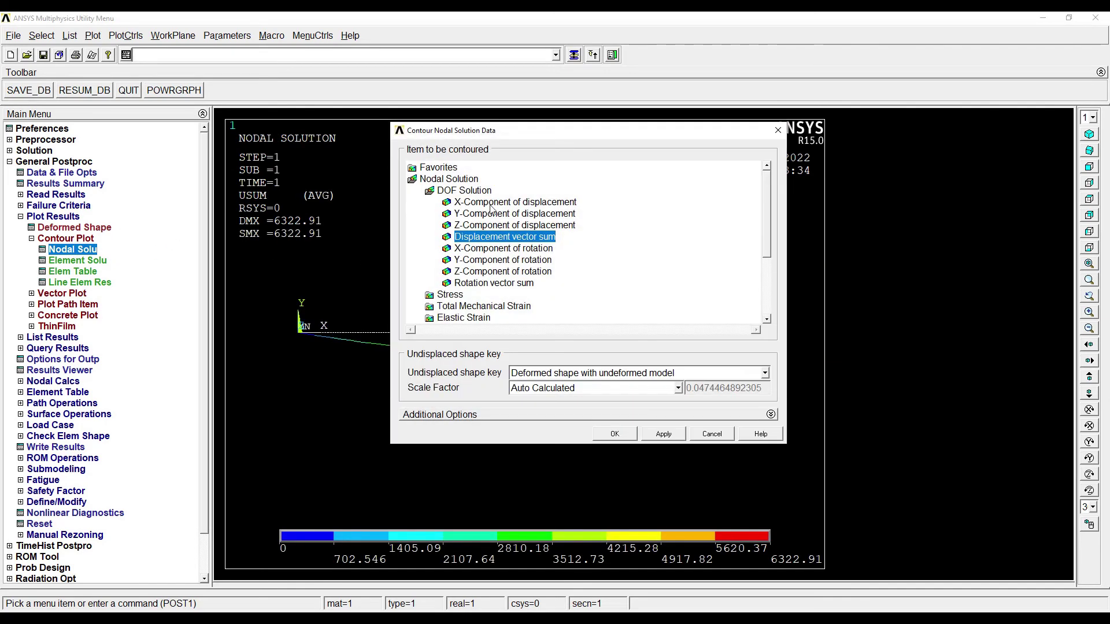
pyautogui.click(451, 296)
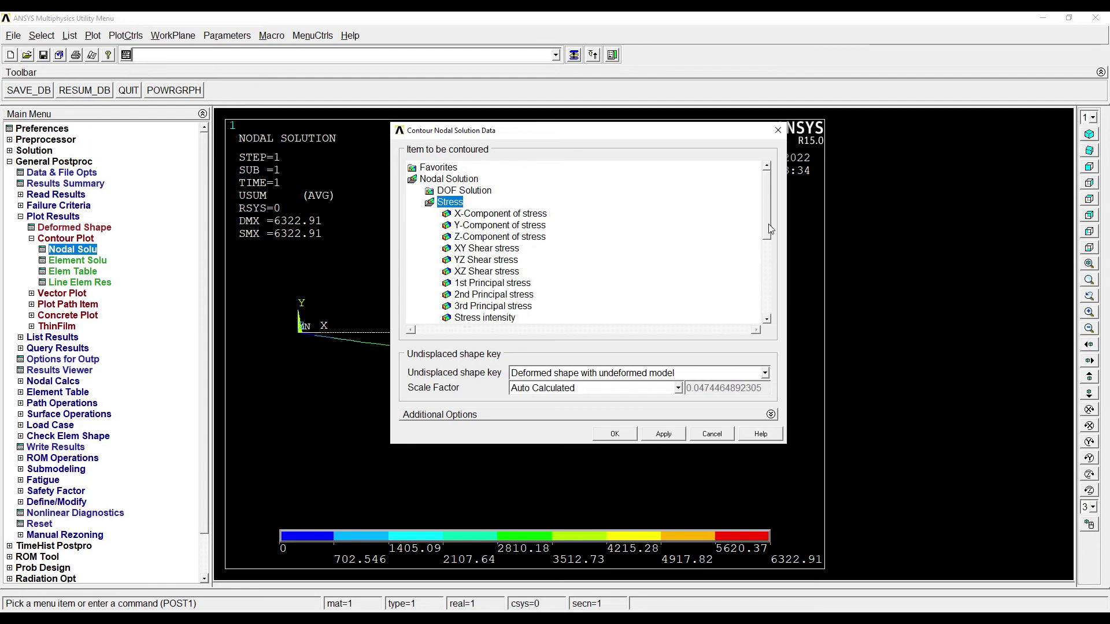
pyautogui.moveTo(767, 228); pyautogui.dragTo(770, 261)
pyautogui.click(487, 261)
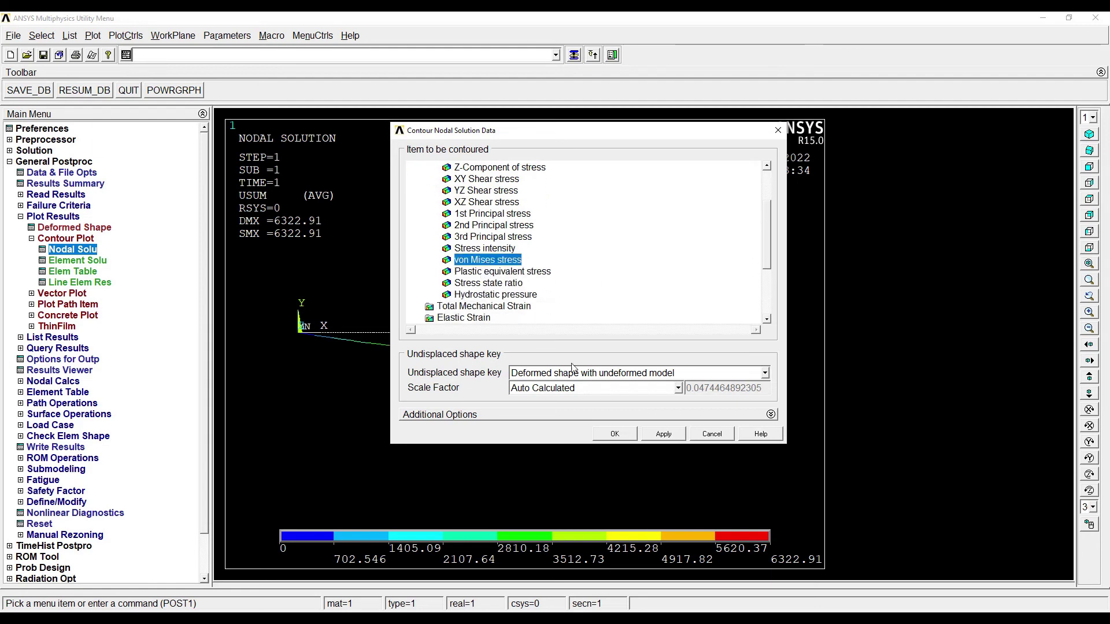
pyautogui.click(616, 434)
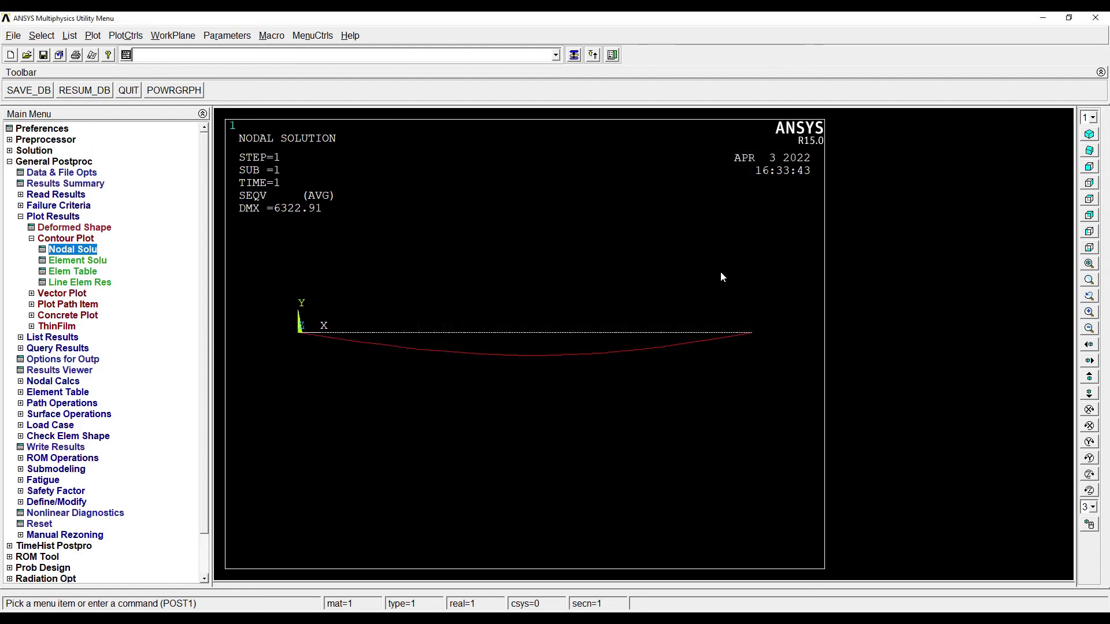
# List the reaction solution for all items, compare it with the hand-drawn diagrams in Photos, return to ANSYS and close the listing.
pyautogui.click(47, 338)
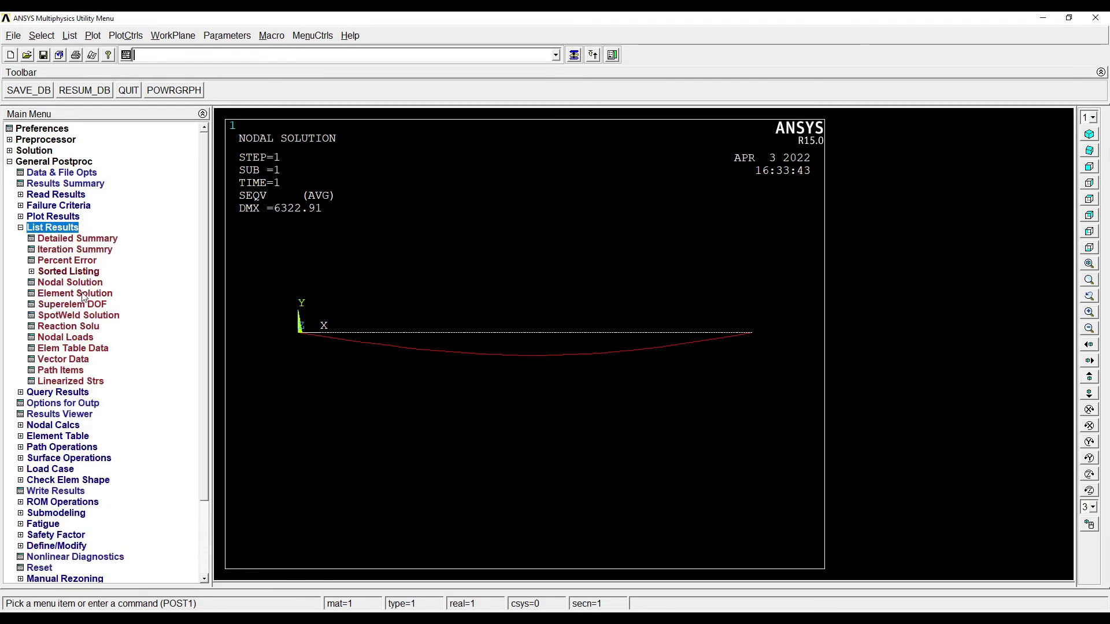
pyautogui.click(68, 326)
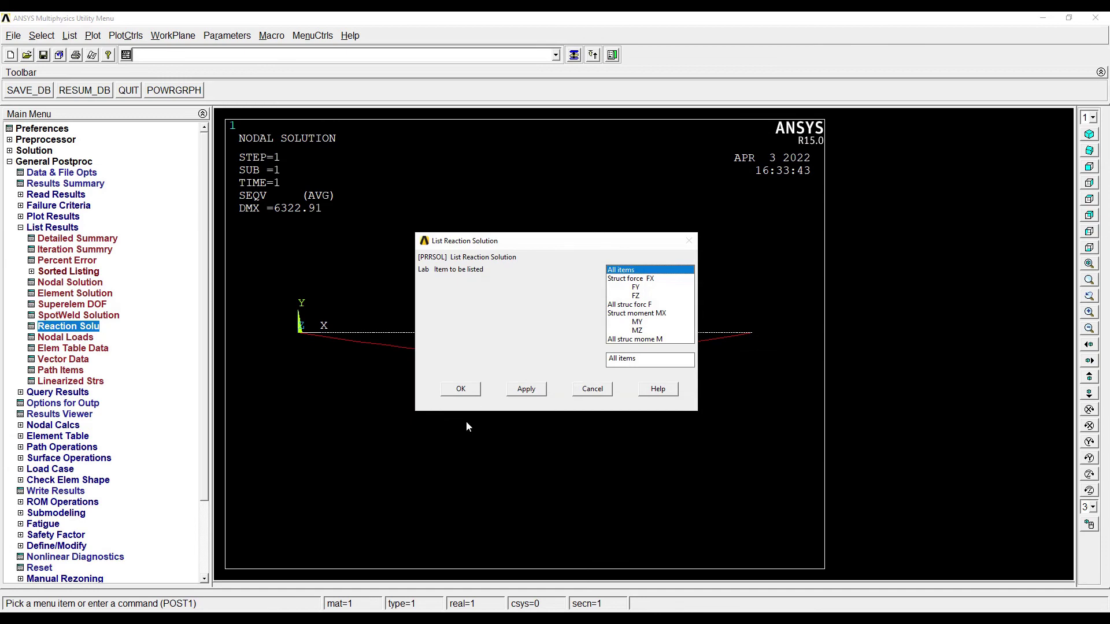
pyautogui.click(460, 388)
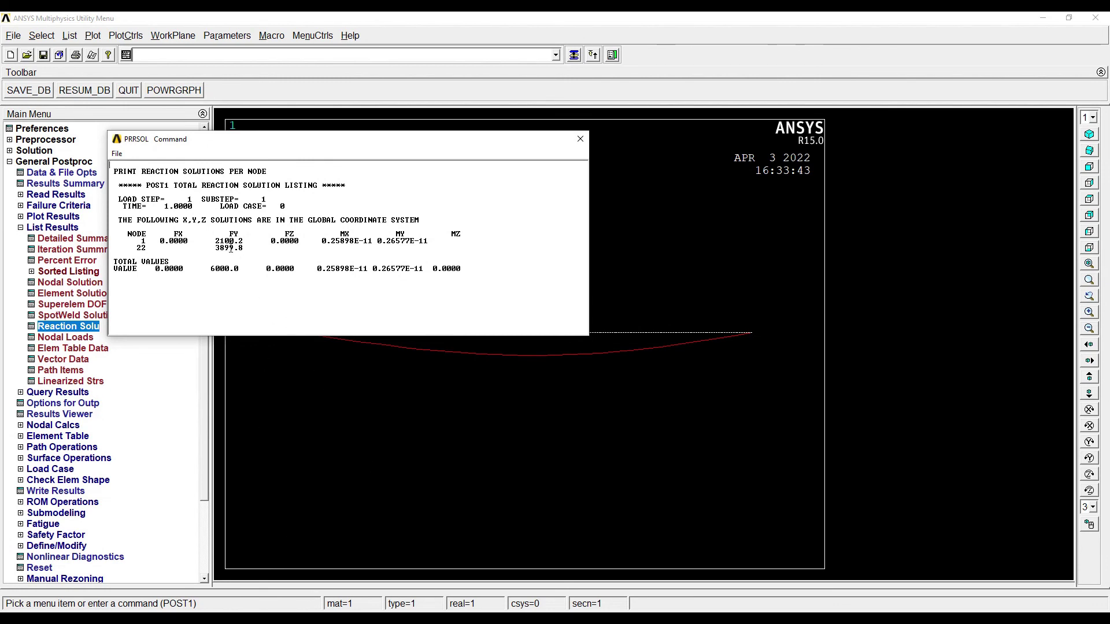
pyautogui.hotkey('alt', 'Tab')
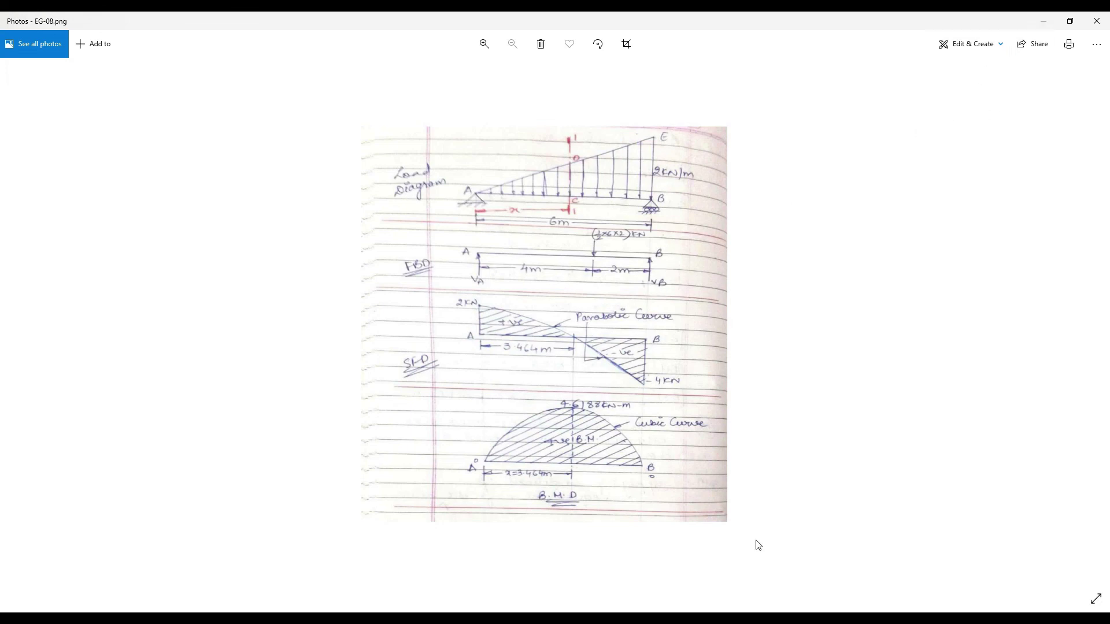
pyautogui.hotkey('alt', 'Tab')
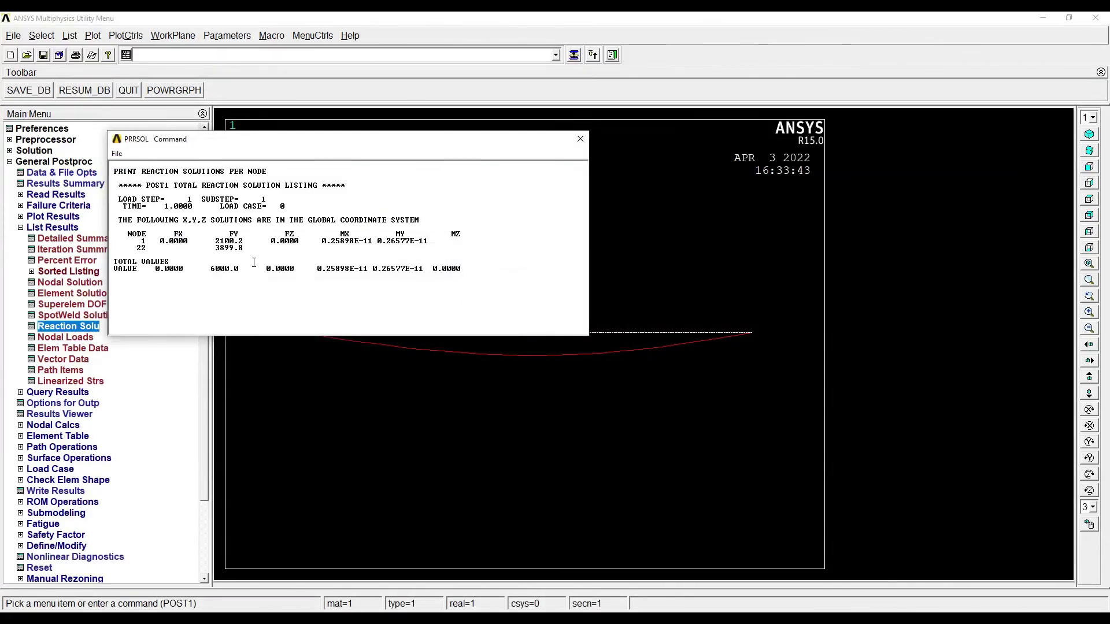
pyautogui.click(580, 139)
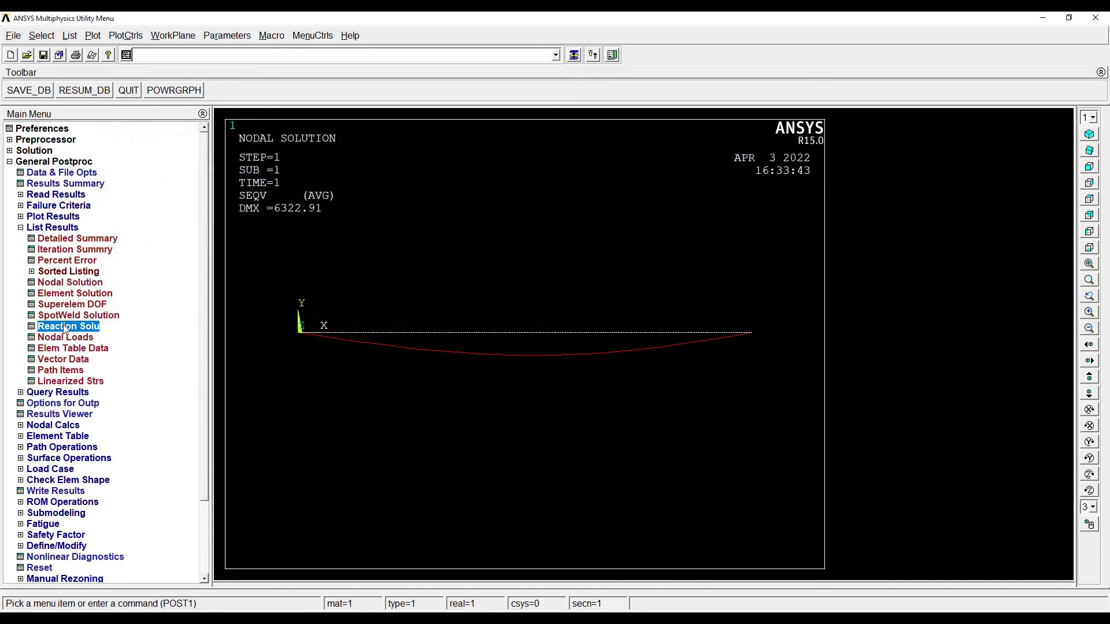
# List the nodal loads for all items, review the listing across the beam's nodes and close it.
pyautogui.click(65, 337)
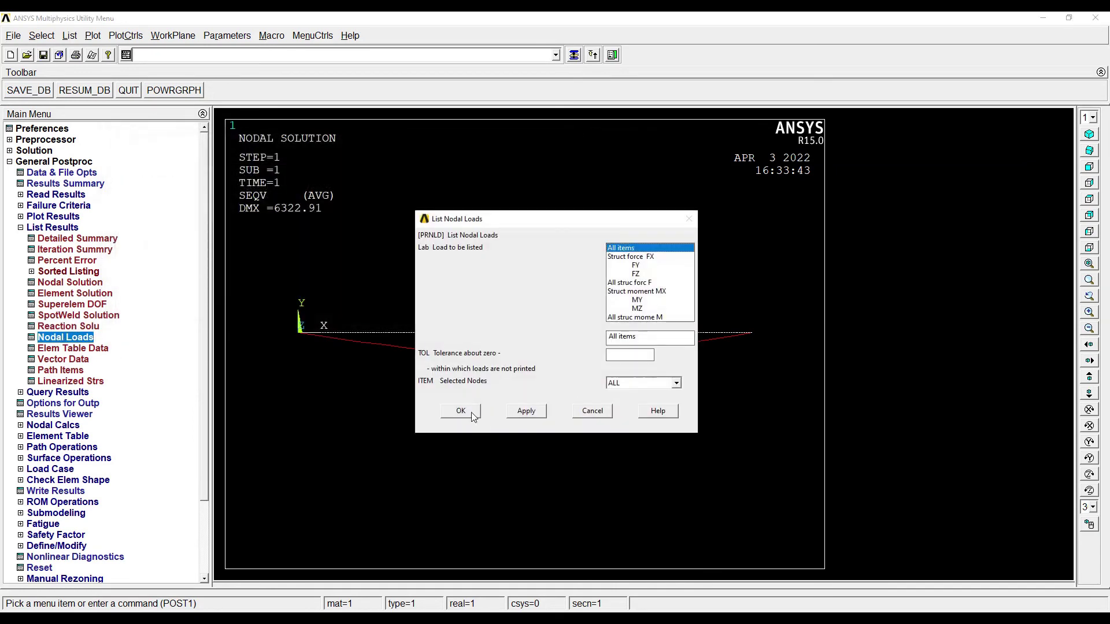
pyautogui.click(460, 411)
pyautogui.scroll(-10, 358, 261)
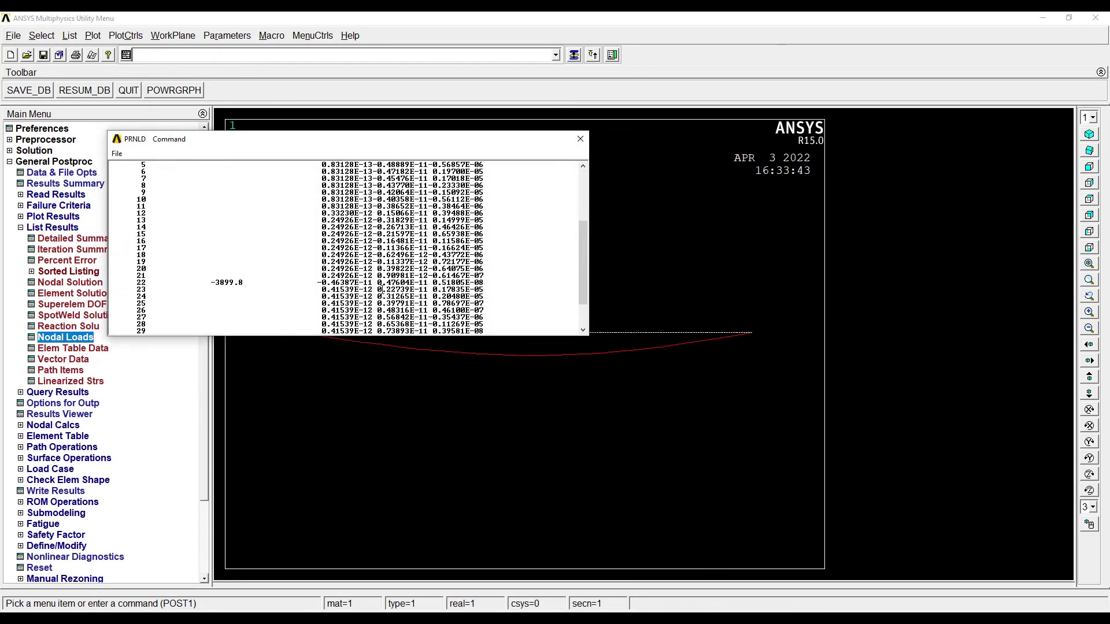
pyautogui.scroll(8, 361, 293)
pyautogui.scroll(2, 361, 293)
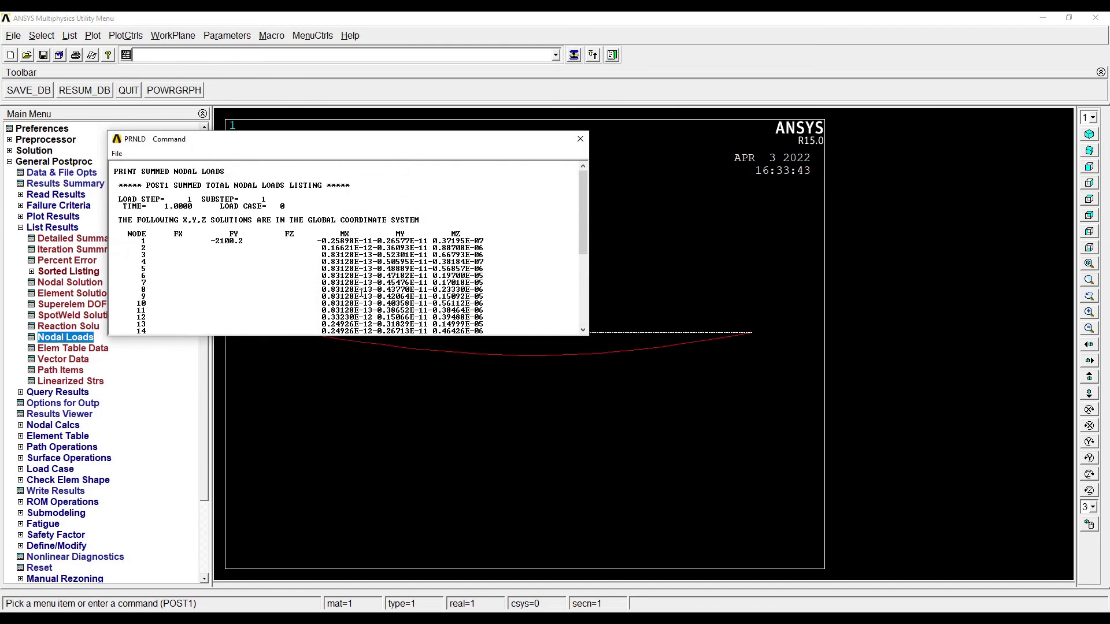
pyautogui.click(580, 138)
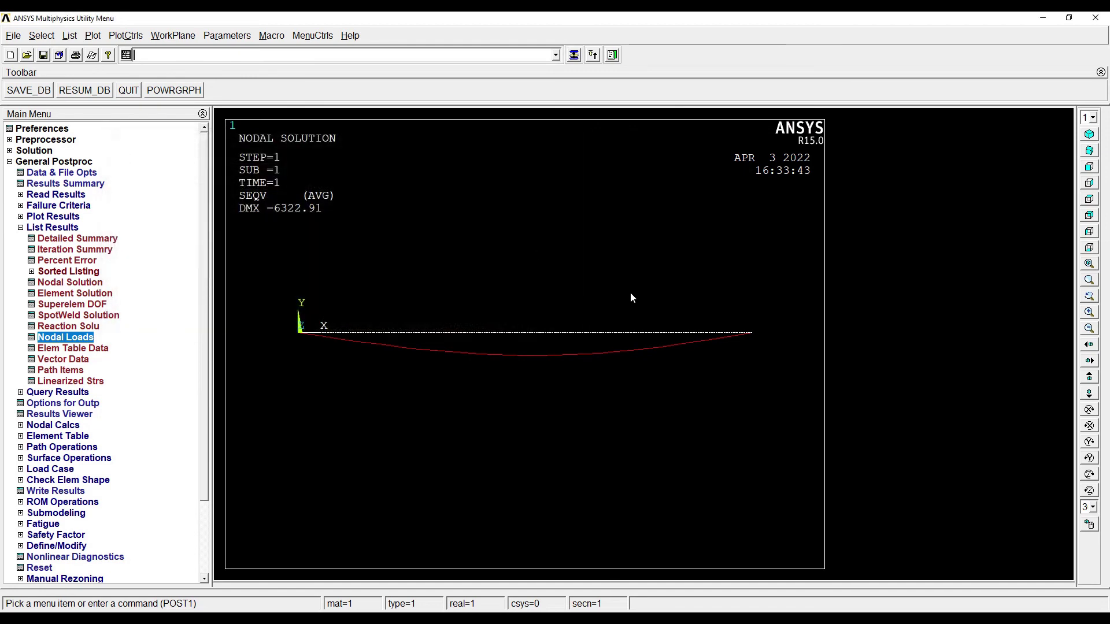